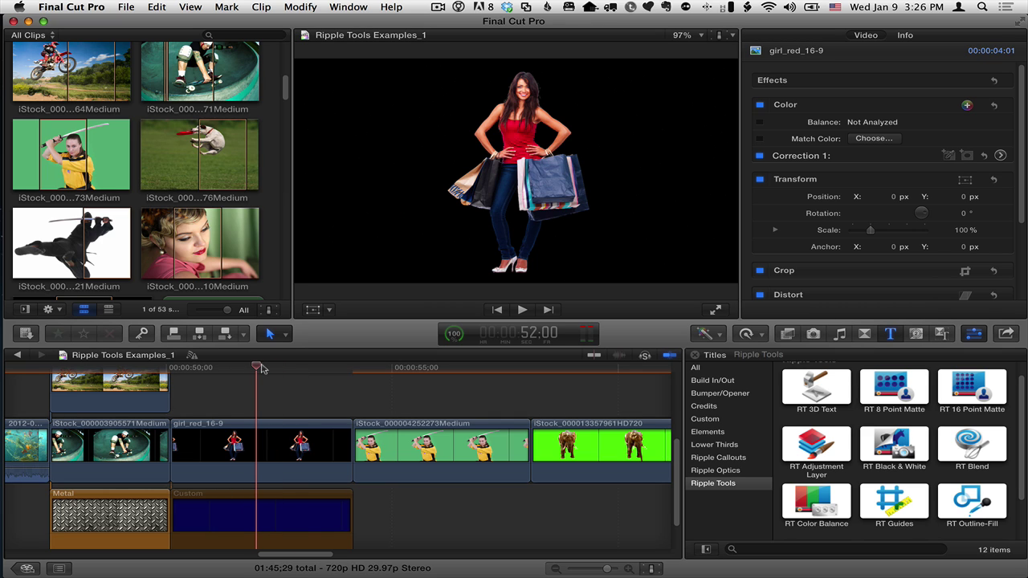
# Disable the Custom generator clip beneath the shopper, leaving her over black.
pyautogui.moveTo(258, 367); pyautogui.dragTo(260, 367)
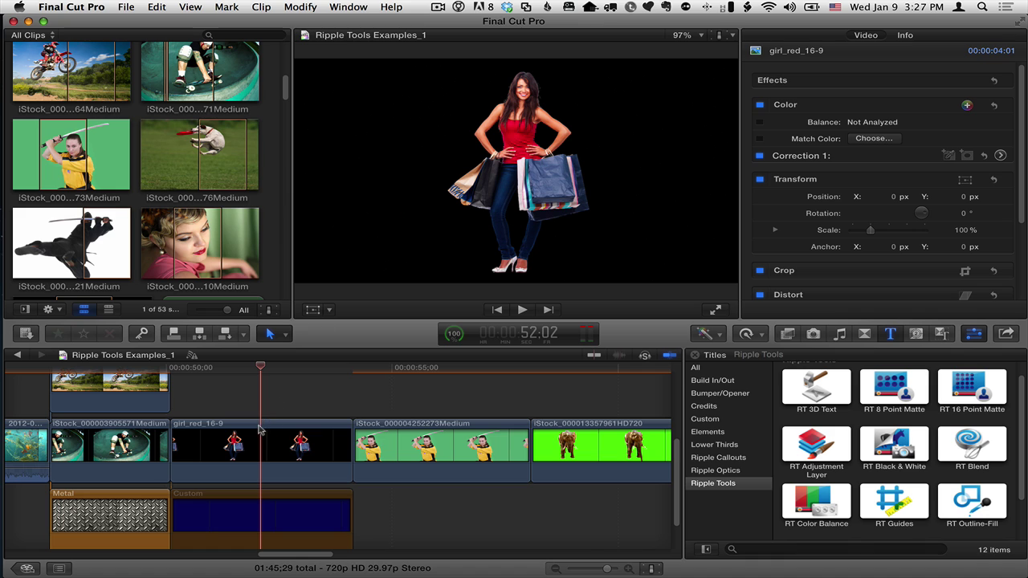
pyautogui.click(256, 506)
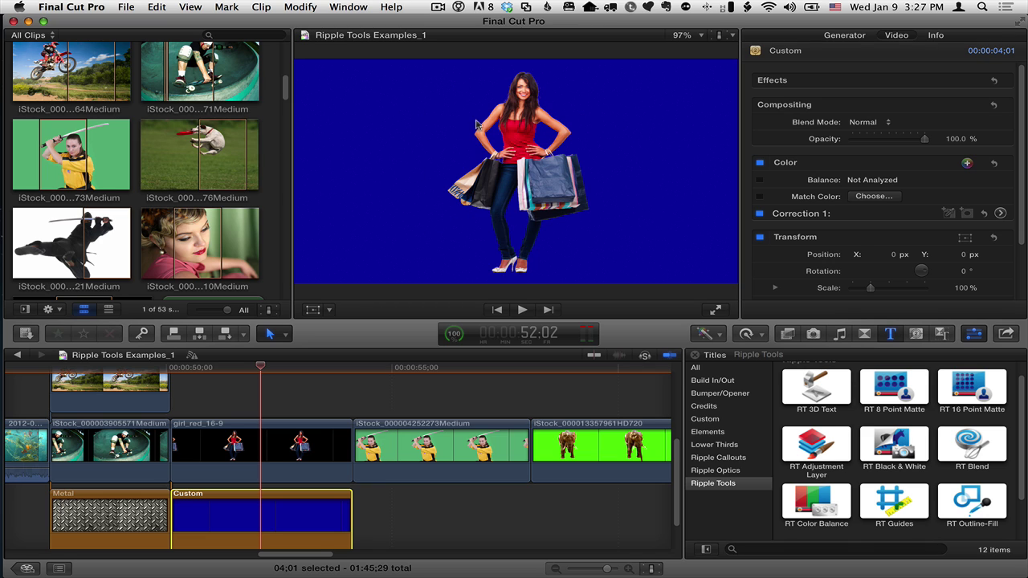
pyautogui.press('v')
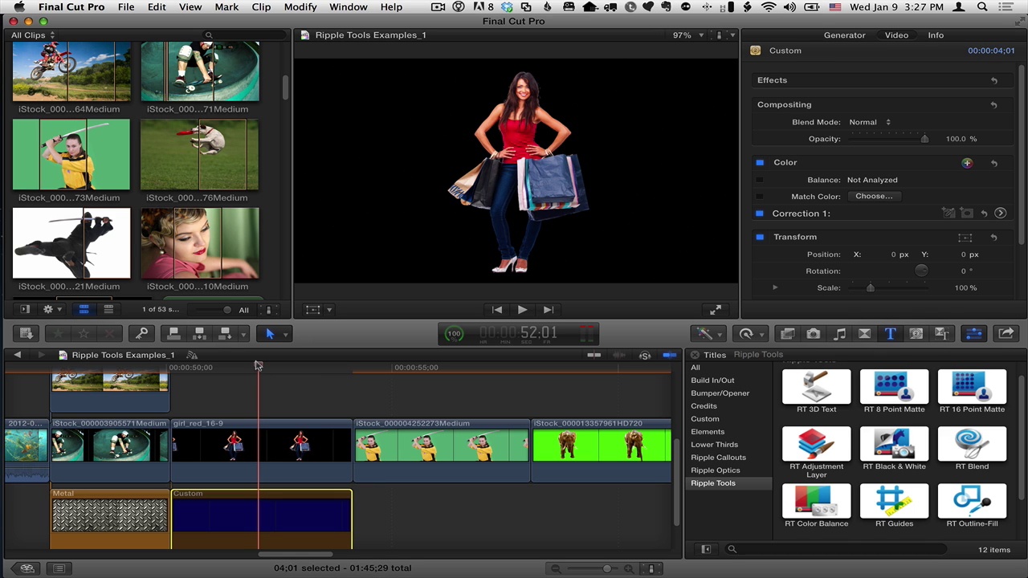
# Connect the RT Outline-Fill title above girl_red_16-9 and select the title clip.
pyautogui.press('c')
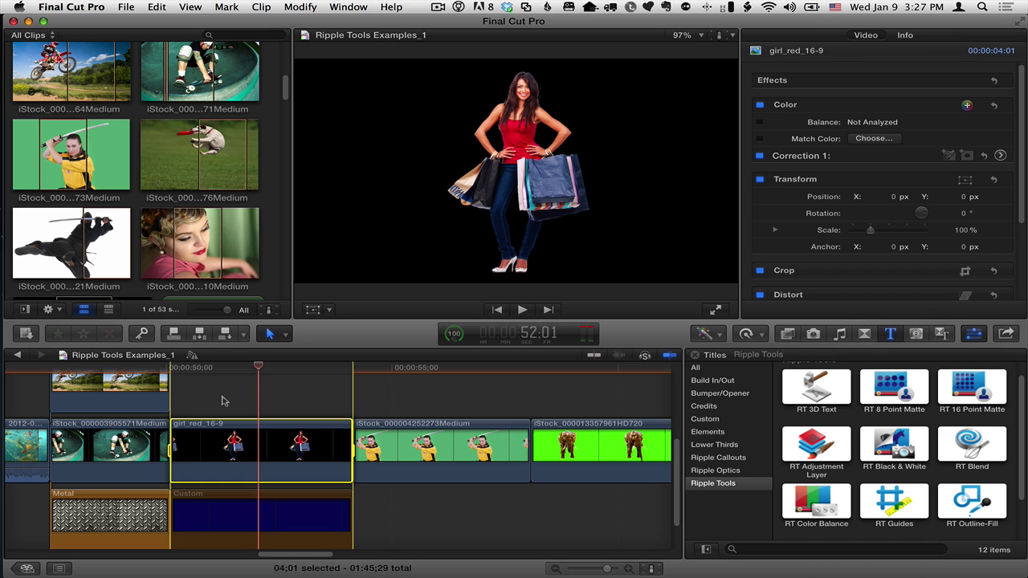
pyautogui.click(975, 506)
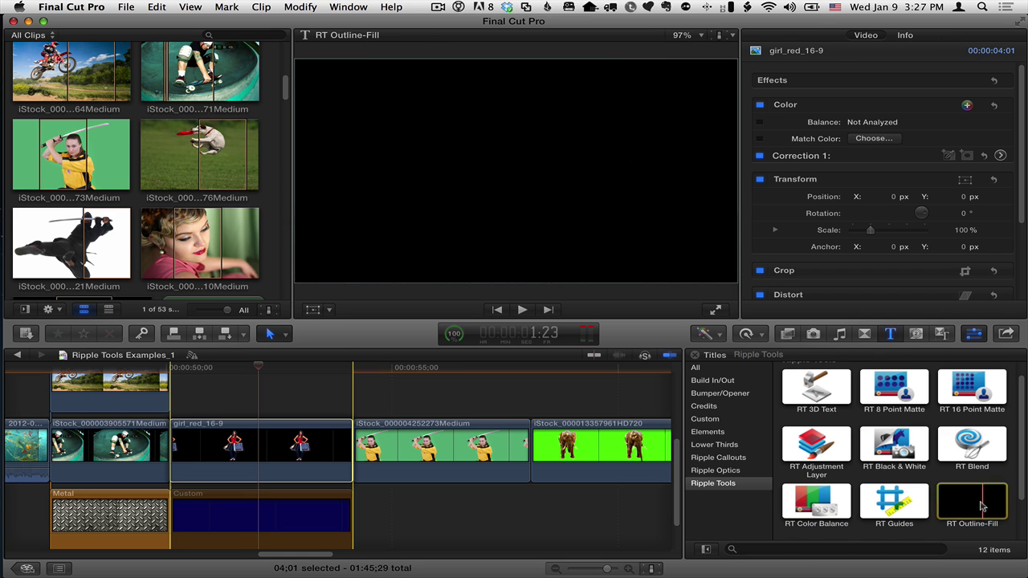
pyautogui.press('q')
pyautogui.click(259, 368)
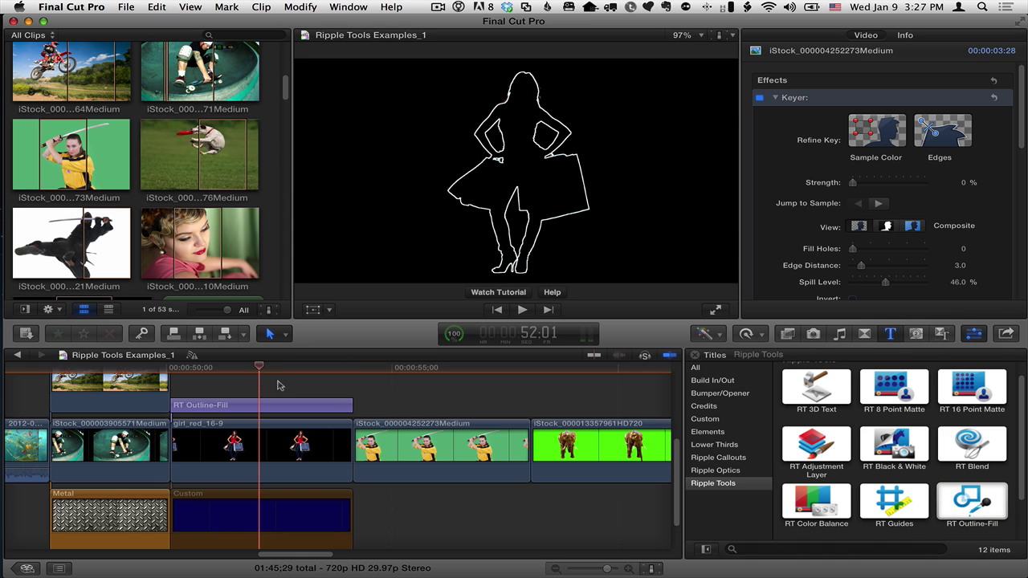
pyautogui.click(252, 405)
pyautogui.click(252, 406)
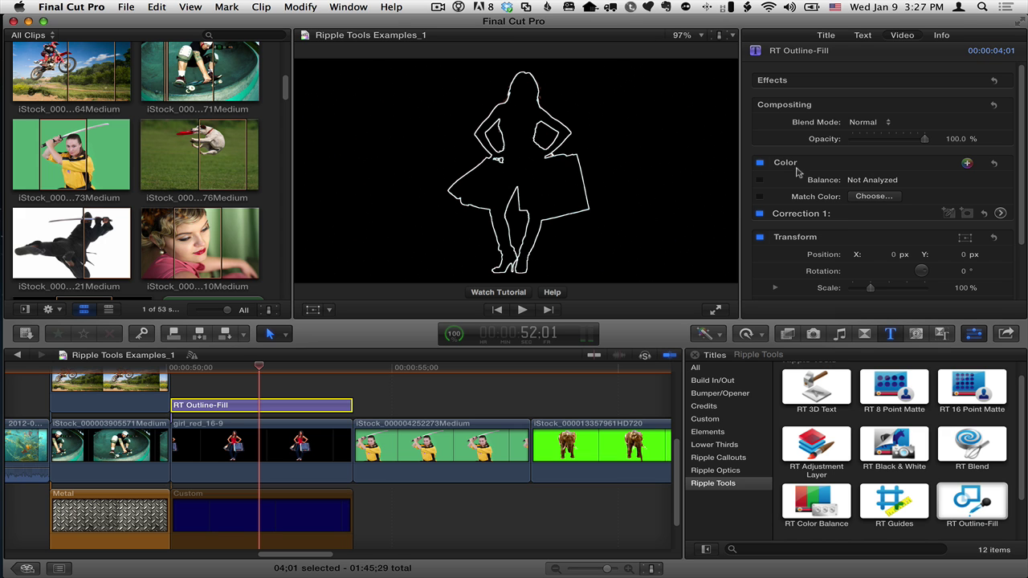
# In the Title parameters, toggle Show QuickTips and Show Outline, then thicken the Inner Edge.
pyautogui.click(831, 37)
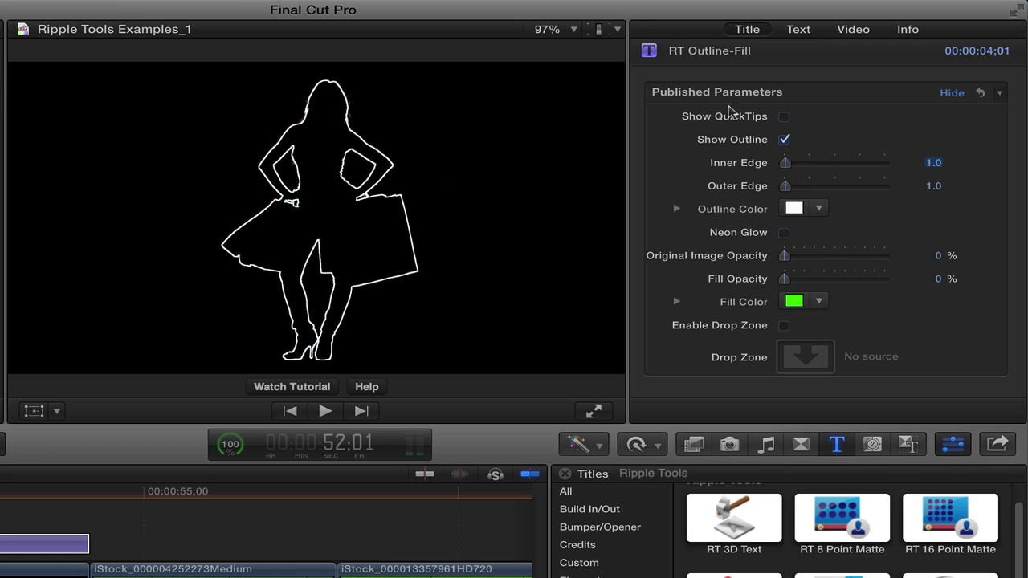
pyautogui.click(784, 116)
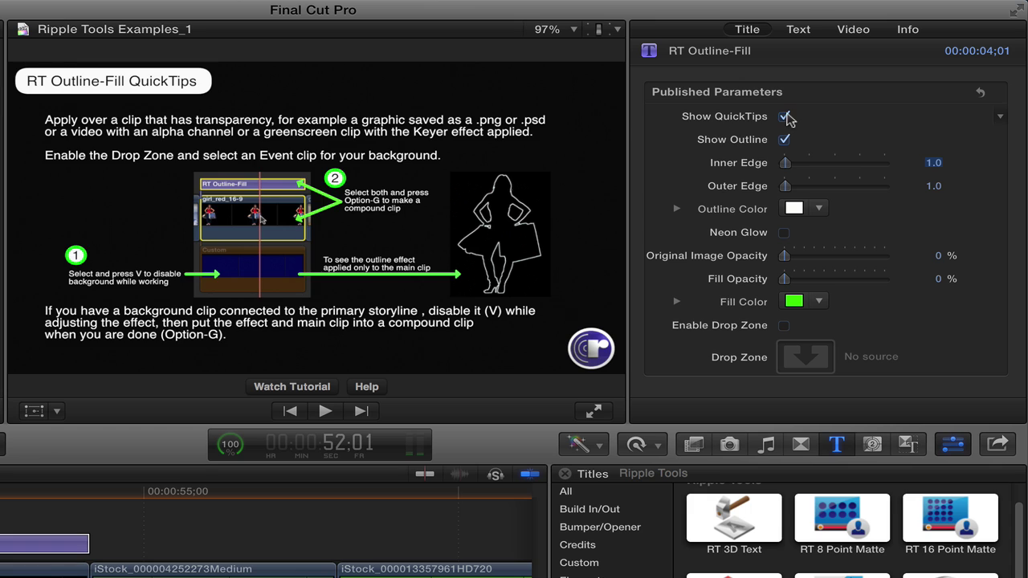
pyautogui.click(785, 116)
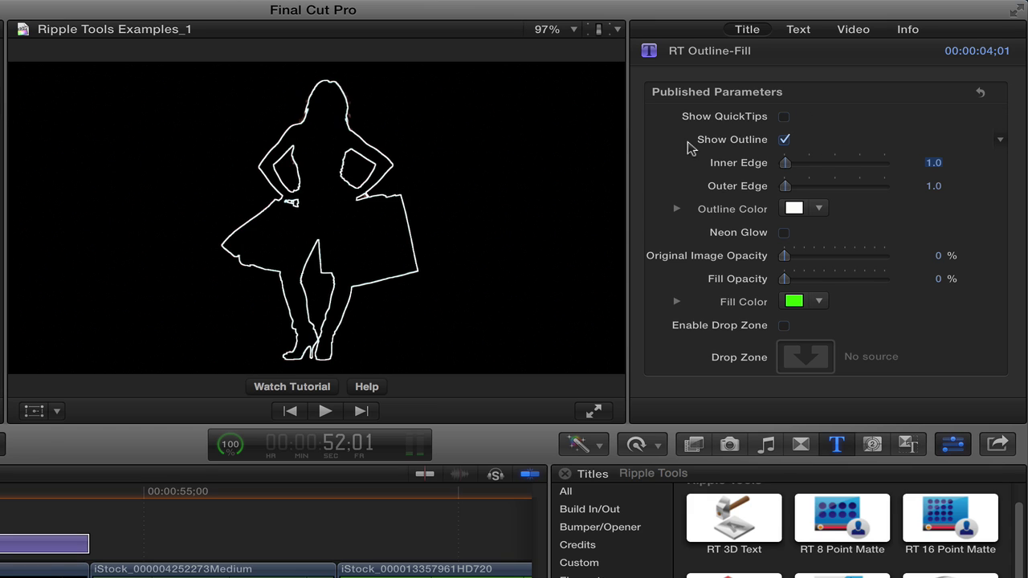
pyautogui.click(784, 139)
pyautogui.click(784, 140)
pyautogui.click(784, 140)
pyautogui.click(784, 140)
pyautogui.moveTo(787, 163); pyautogui.dragTo(788, 186)
# Make the outline colour dark red and add Neon Glow with a wider Outer Edge.
pyautogui.click(819, 209)
pyautogui.moveTo(884, 230); pyautogui.dragTo(907, 222)
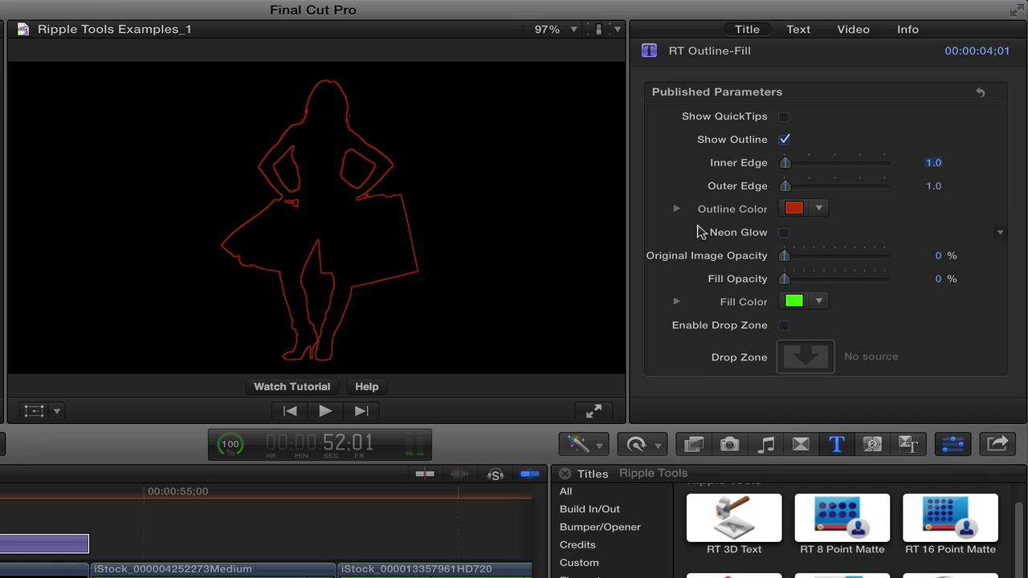
pyautogui.click(784, 232)
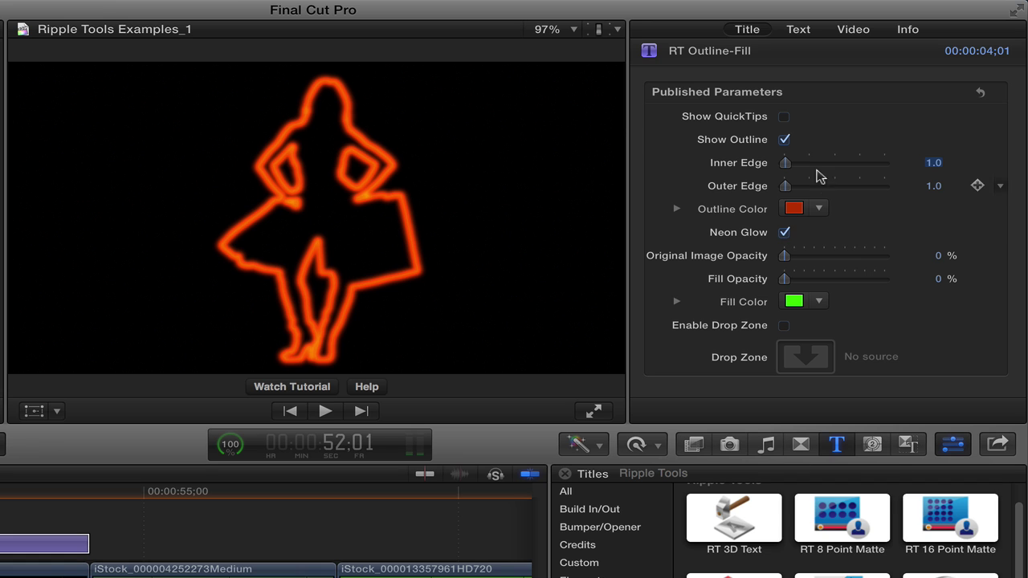
pyautogui.moveTo(786, 187); pyautogui.dragTo(793, 187)
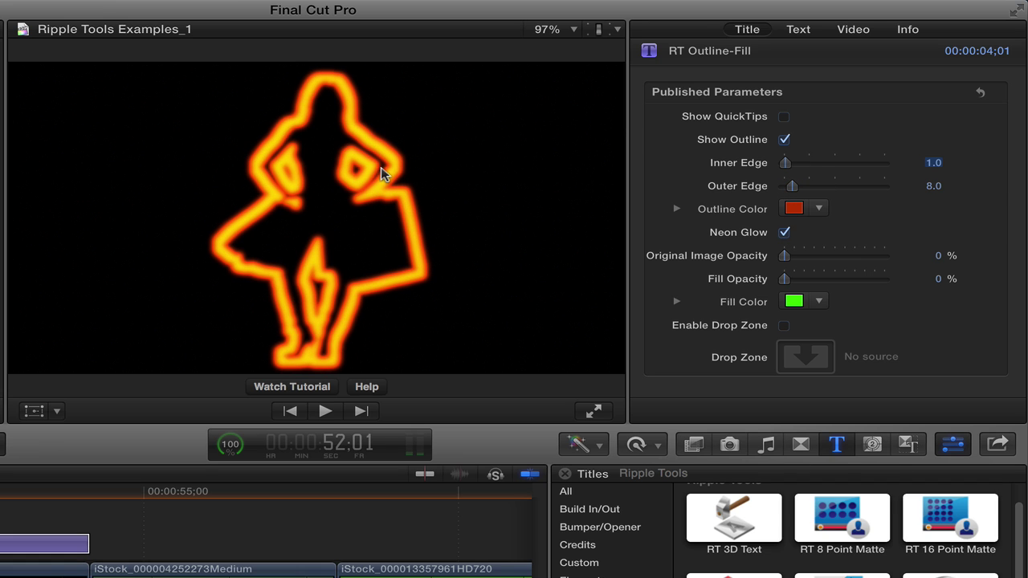
# Turn Neon Glow off and set Outer Edge back to 1.0.
pyautogui.click(785, 232)
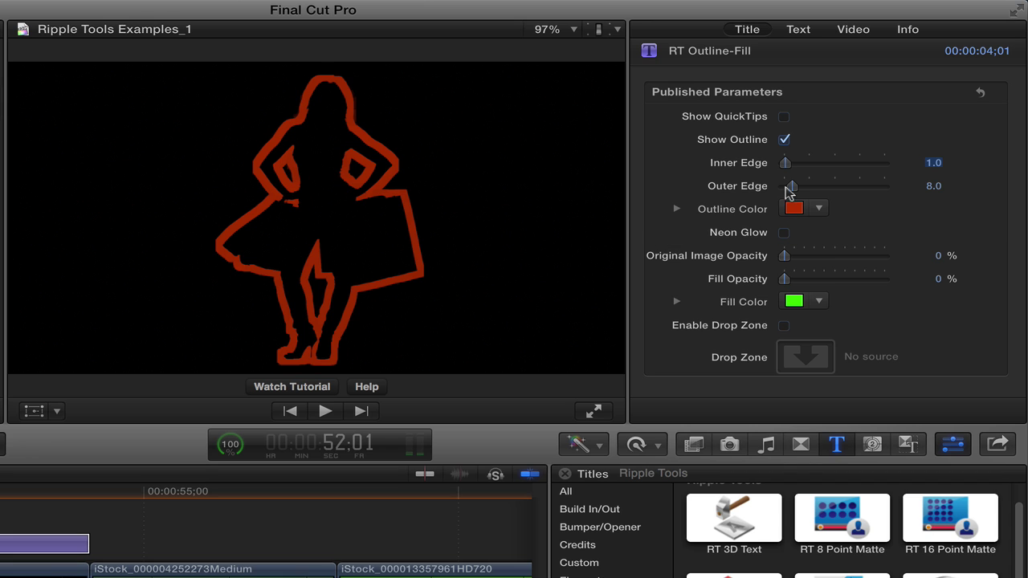
pyautogui.click(934, 187)
pyautogui.write('1')
pyautogui.press('Return')
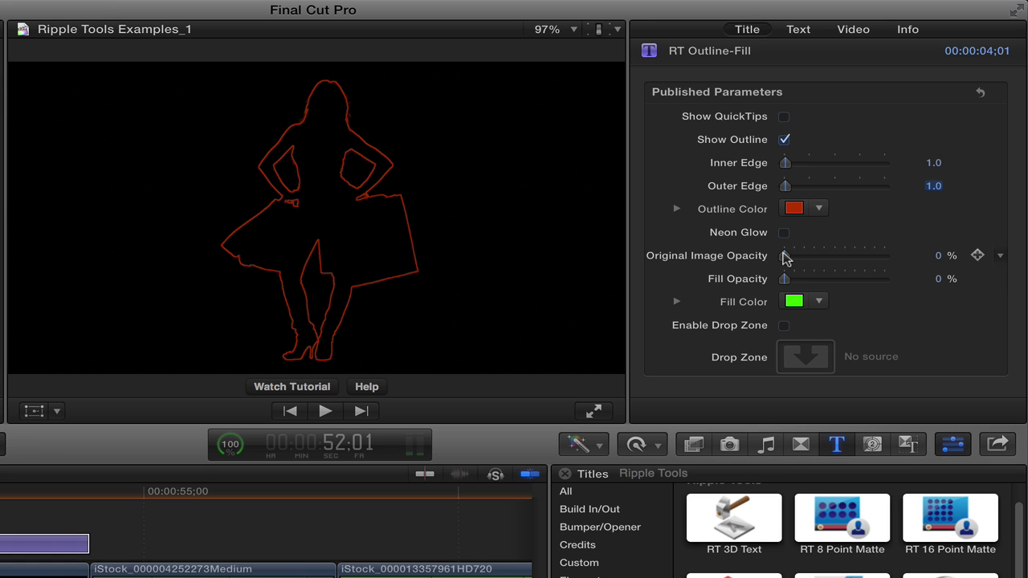
# Raise Original Image Opacity to 100% and thicken the Outer Edge to 2.0.
pyautogui.moveTo(787, 257); pyautogui.dragTo(936, 262)
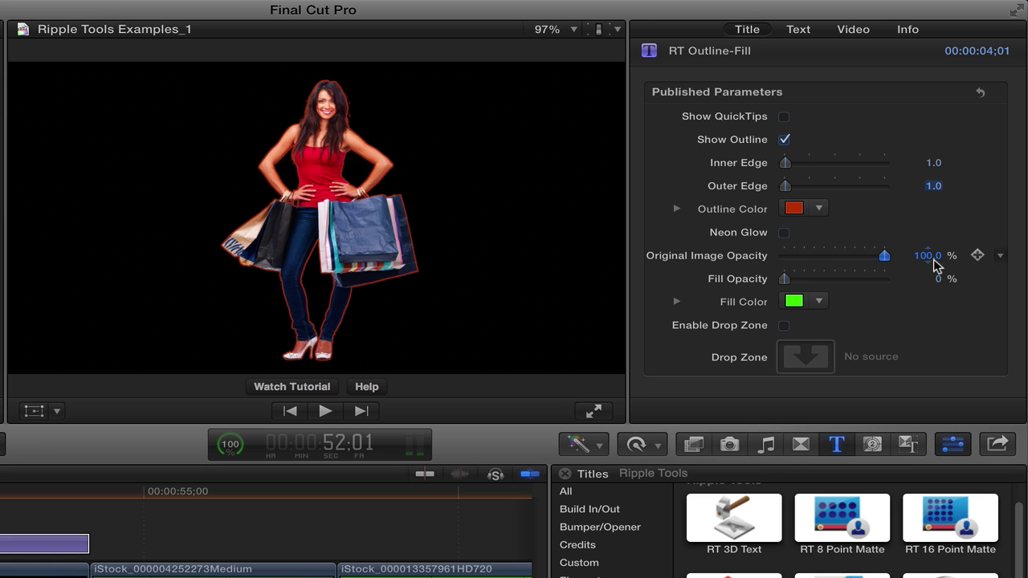
pyautogui.click(785, 142)
pyautogui.click(783, 142)
pyautogui.moveTo(786, 187); pyautogui.dragTo(786, 187)
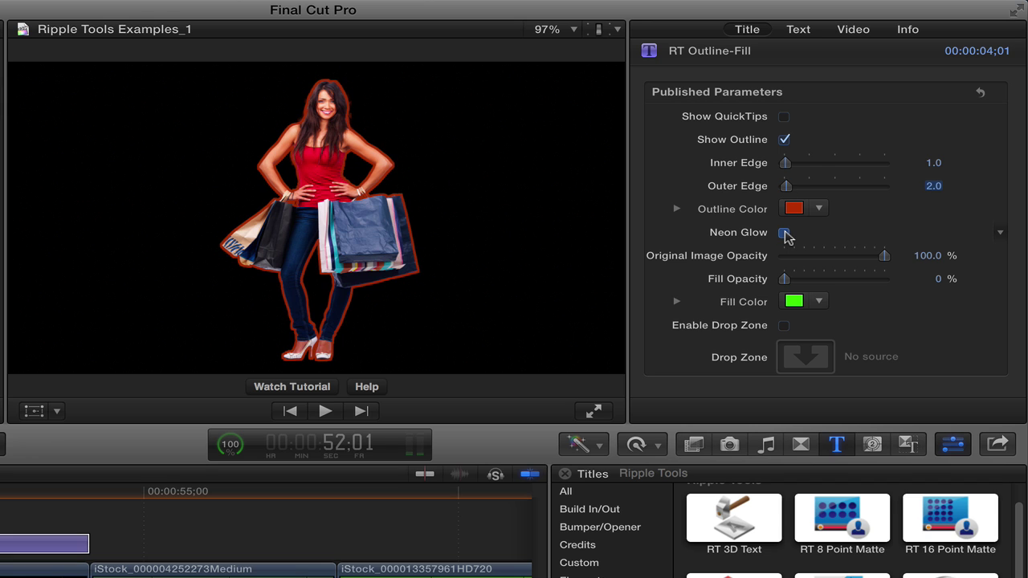
# Try Neon Glow, switch it back off, and make the outline colour white.
pyautogui.click(785, 233)
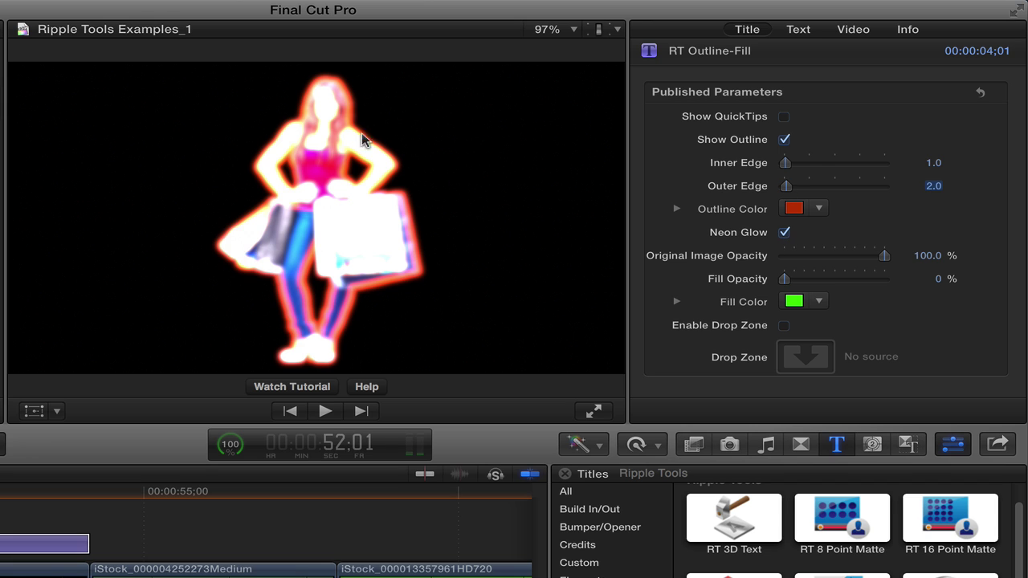
pyautogui.click(784, 232)
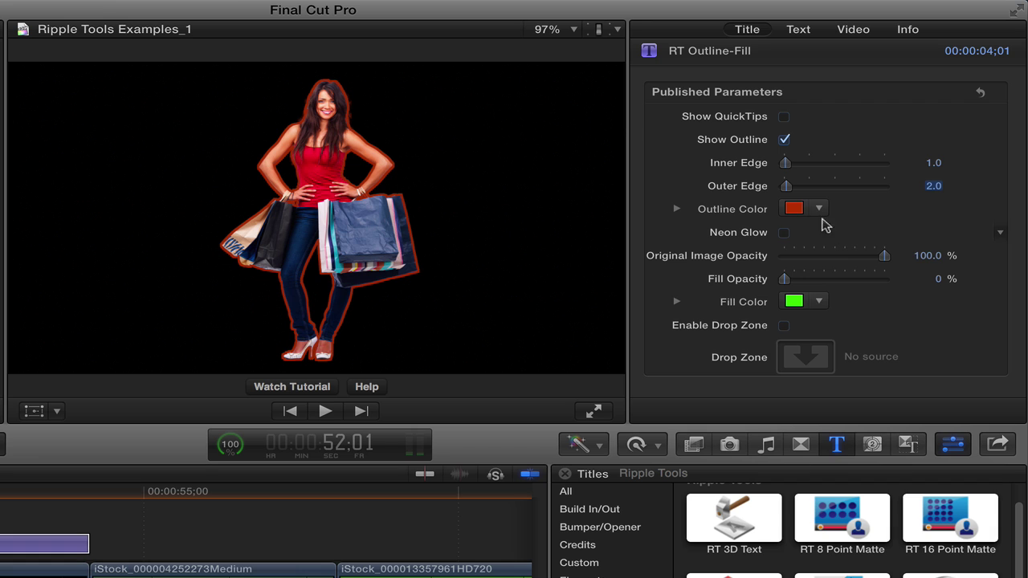
pyautogui.click(819, 208)
pyautogui.moveTo(783, 233); pyautogui.dragTo(732, 249)
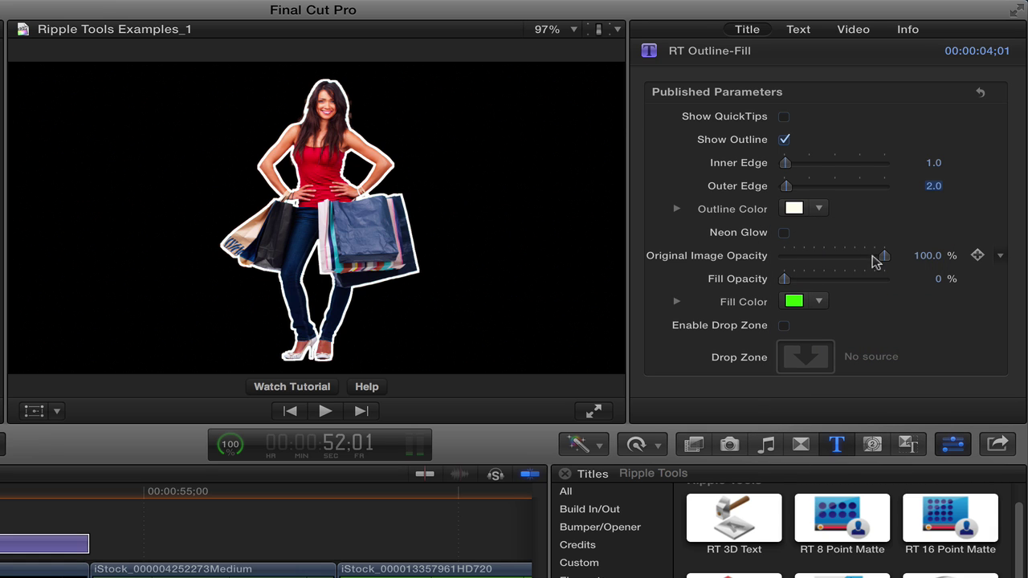
# Raise Fill Opacity to hide the photo and set the Fill Color to blue.
pyautogui.moveTo(877, 255); pyautogui.dragTo(885, 278)
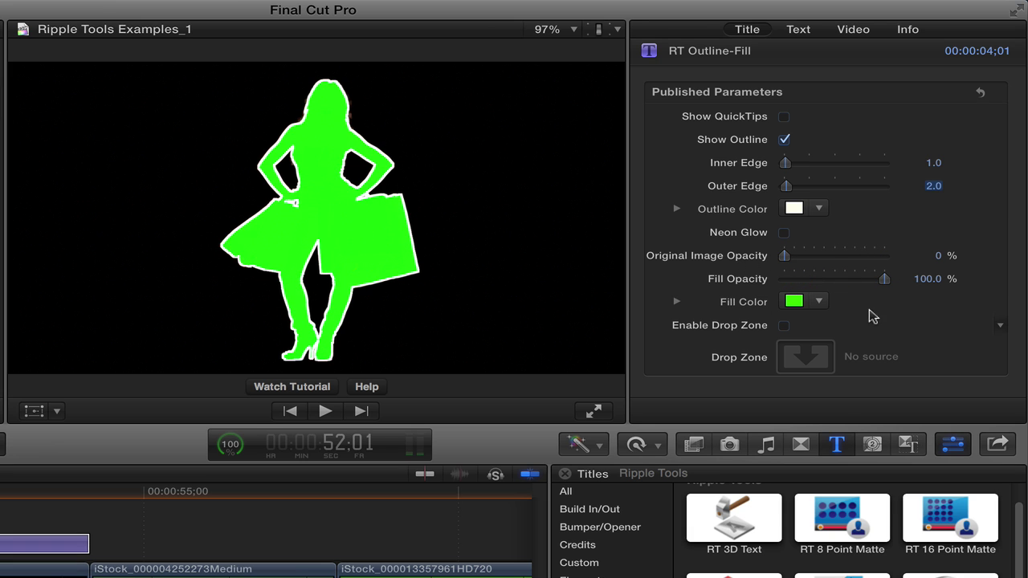
pyautogui.click(819, 300)
pyautogui.click(889, 409)
pyautogui.click(895, 427)
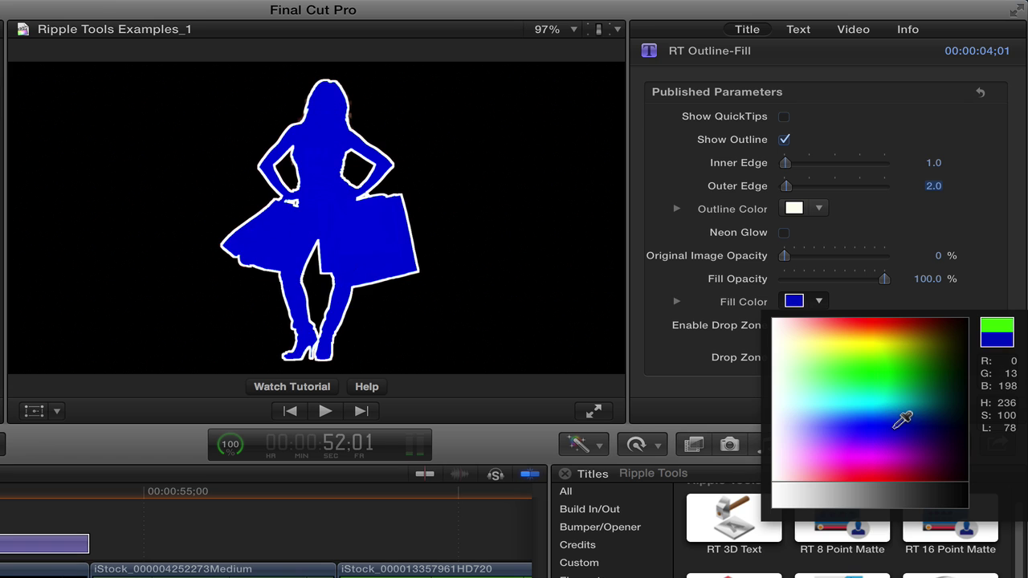
pyautogui.click(780, 259)
# Test blending photo and fill, ending at Original Image Opacity 0% and Fill Opacity 100%.
pyautogui.moveTo(784, 255); pyautogui.dragTo(721, 257)
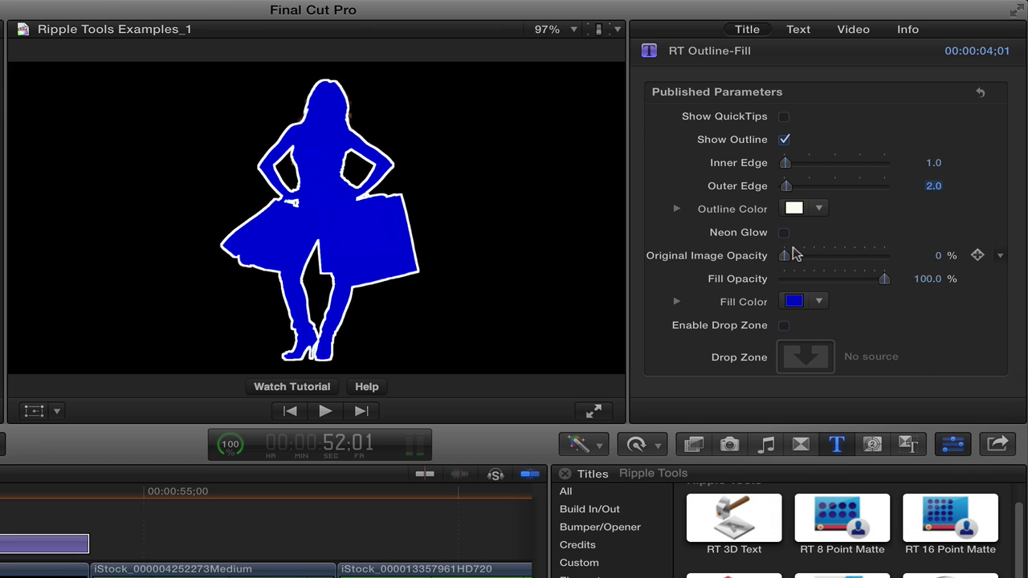
pyautogui.moveTo(817, 259)
pyautogui.mouseDown()
pyautogui.moveTo(879, 256)
pyautogui.moveTo(789, 255)
pyautogui.moveTo(816, 257)
pyautogui.mouseUp()
pyautogui.moveTo(864, 279); pyautogui.dragTo(806, 256)
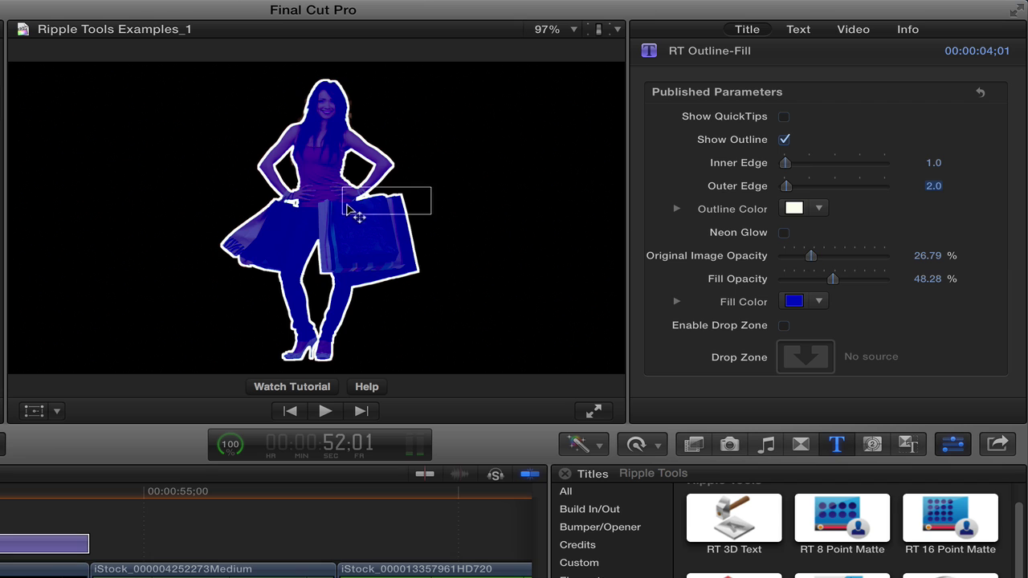
pyautogui.moveTo(813, 256); pyautogui.dragTo(753, 258)
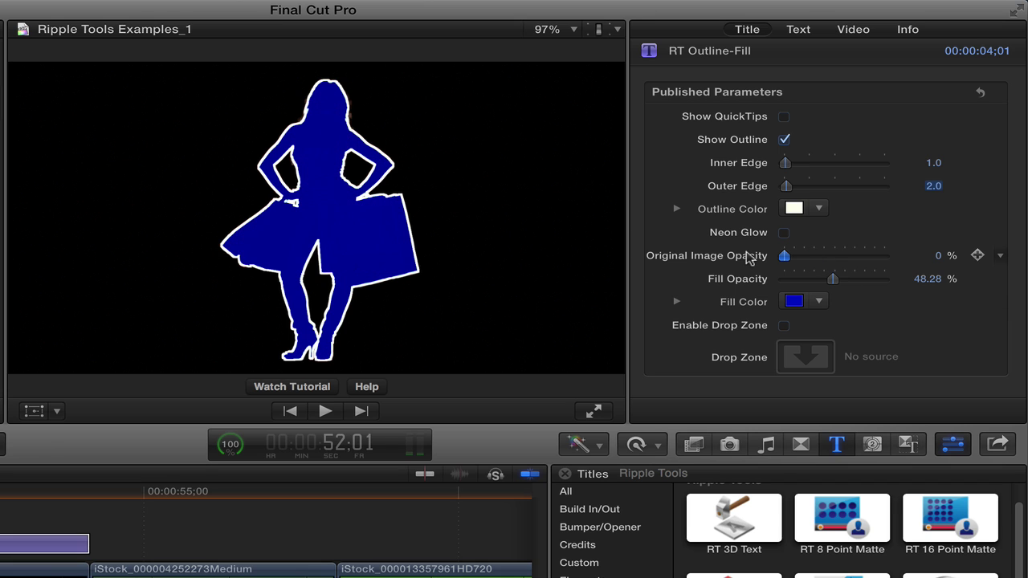
pyautogui.moveTo(833, 278); pyautogui.dragTo(919, 281)
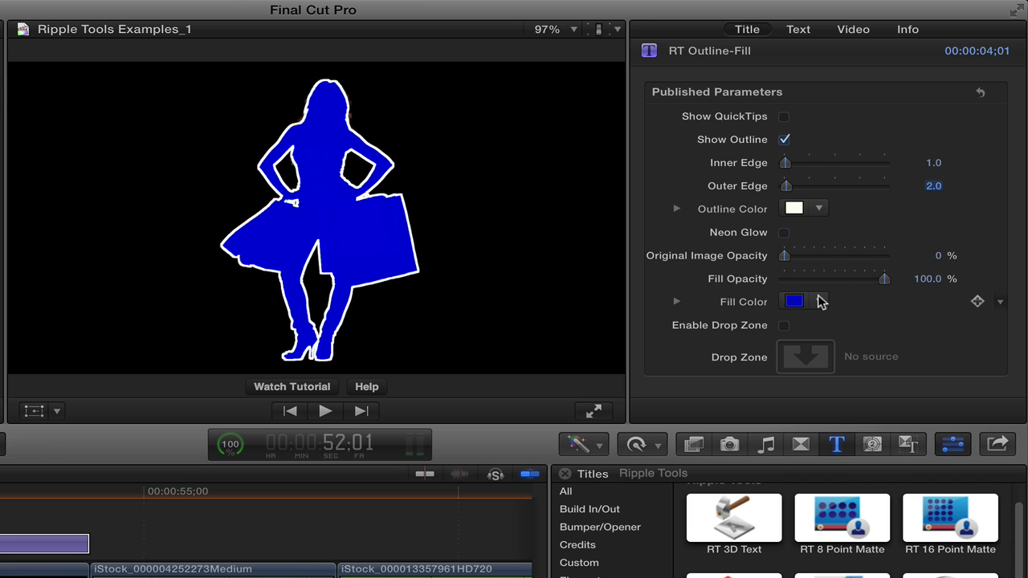
# Enable the Drop Zone and apply the barn clip from the browser as background.
pyautogui.click(785, 327)
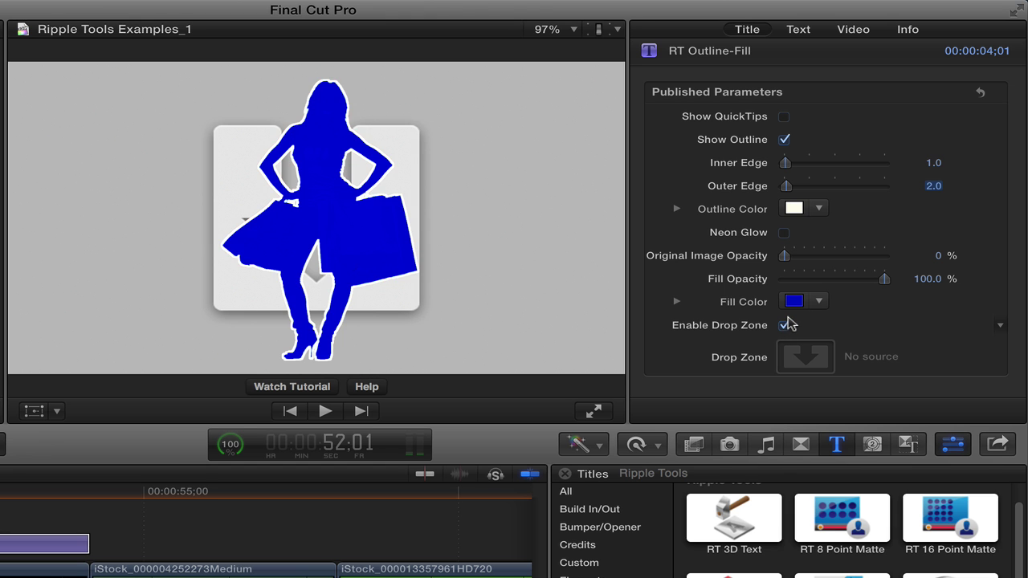
pyautogui.click(807, 355)
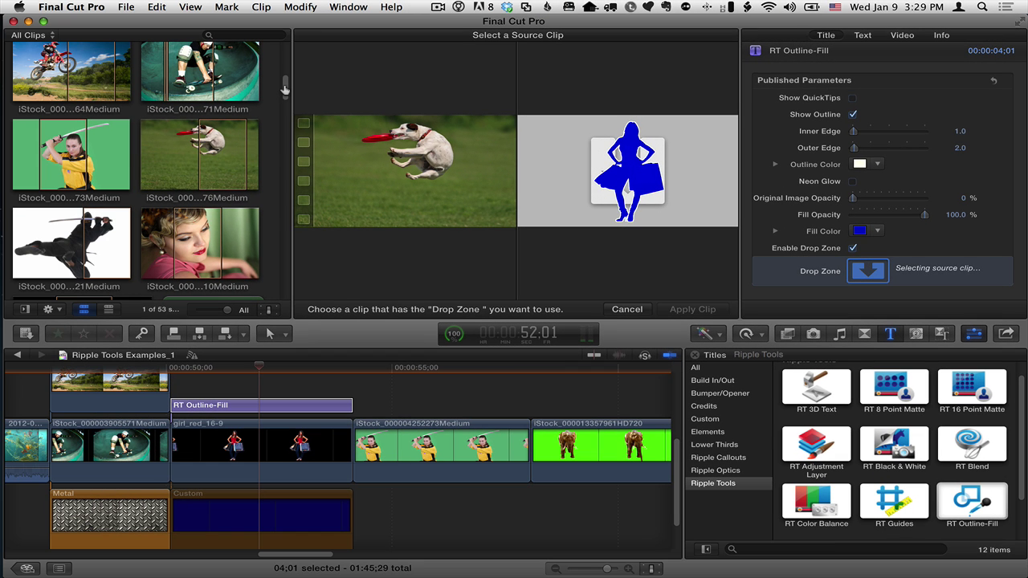
pyautogui.moveTo(284, 88); pyautogui.dragTo(285, 53)
pyautogui.click(75, 94)
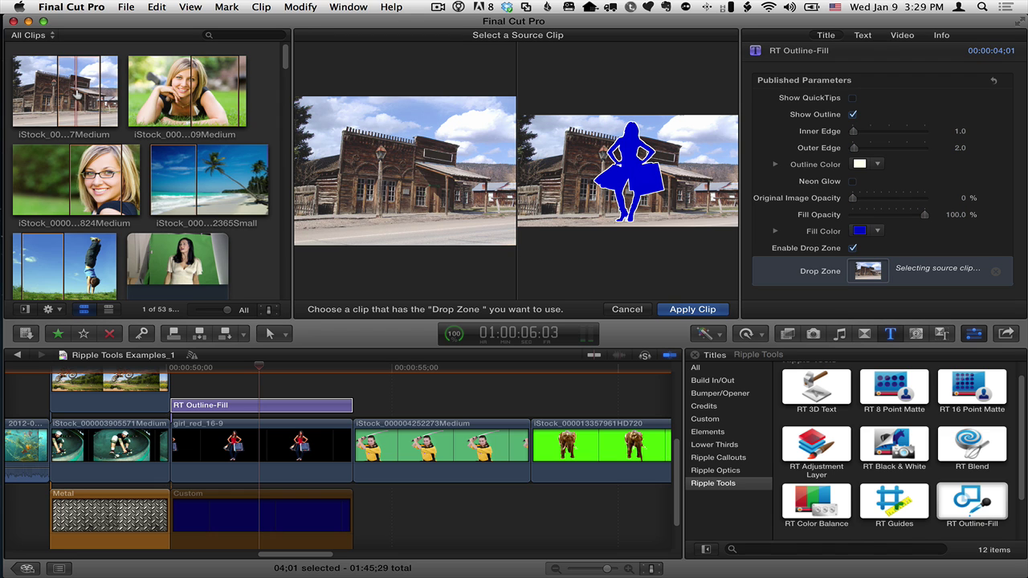
pyautogui.click(694, 310)
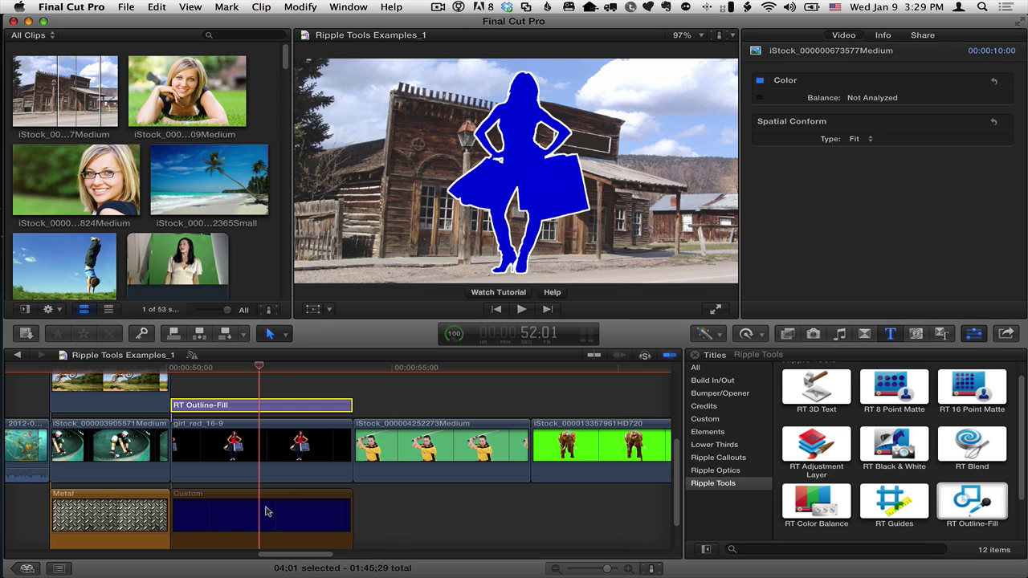
# Clear the RT Outline-Fill Drop Zone and uncheck Enable Drop Zone.
pyautogui.click(258, 384)
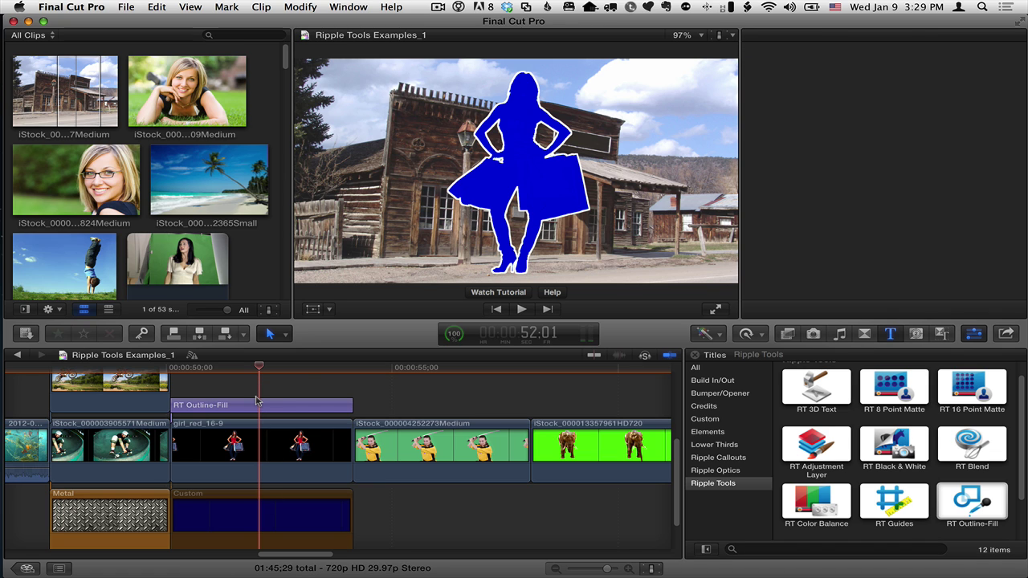
pyautogui.click(257, 402)
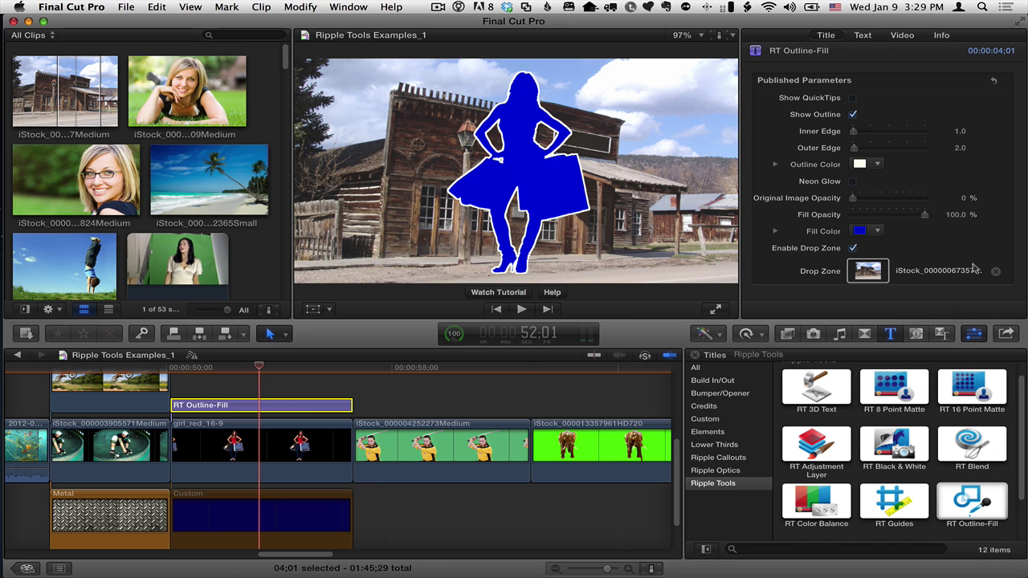
pyautogui.click(996, 273)
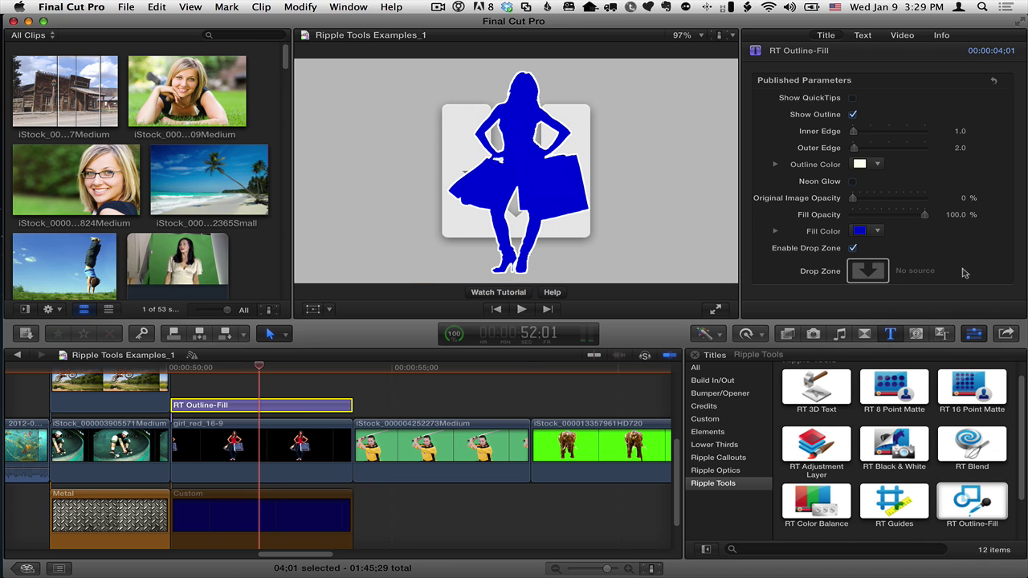
pyautogui.click(853, 248)
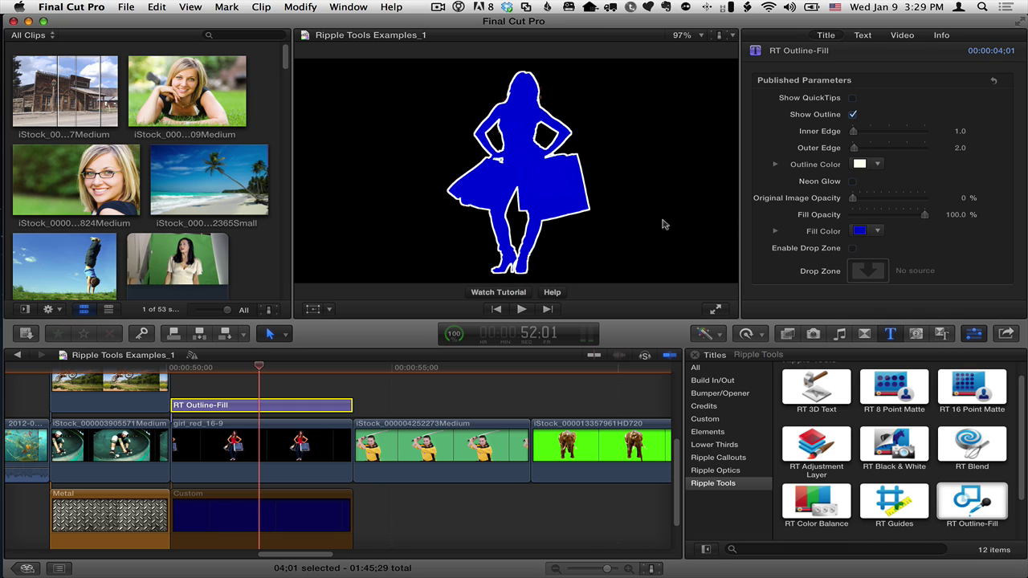
pyautogui.click(248, 518)
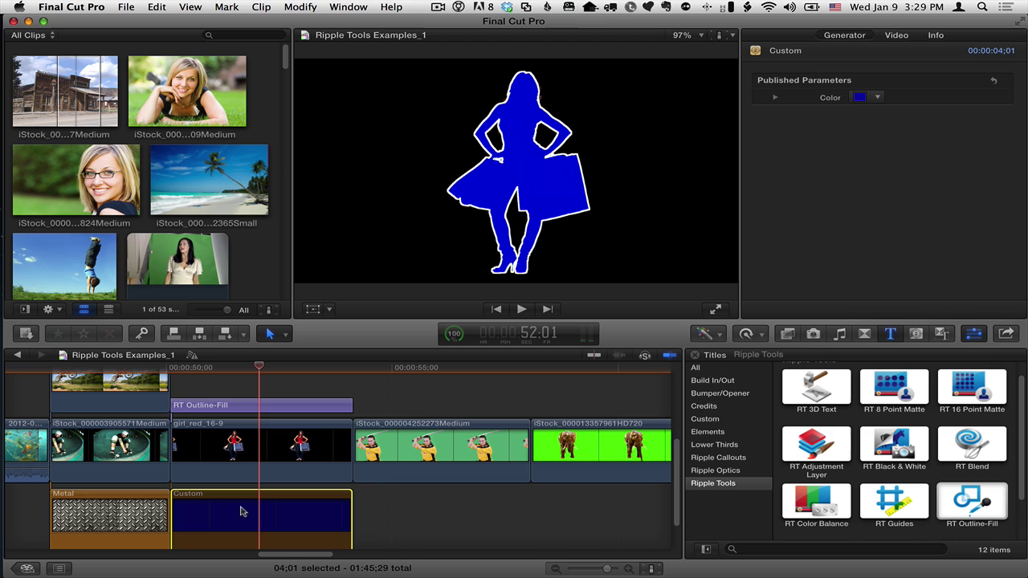
# Set the silhouette Fill Color to dark red and re-enable the Custom generator clip.
pyautogui.click(261, 405)
pyautogui.click(878, 230)
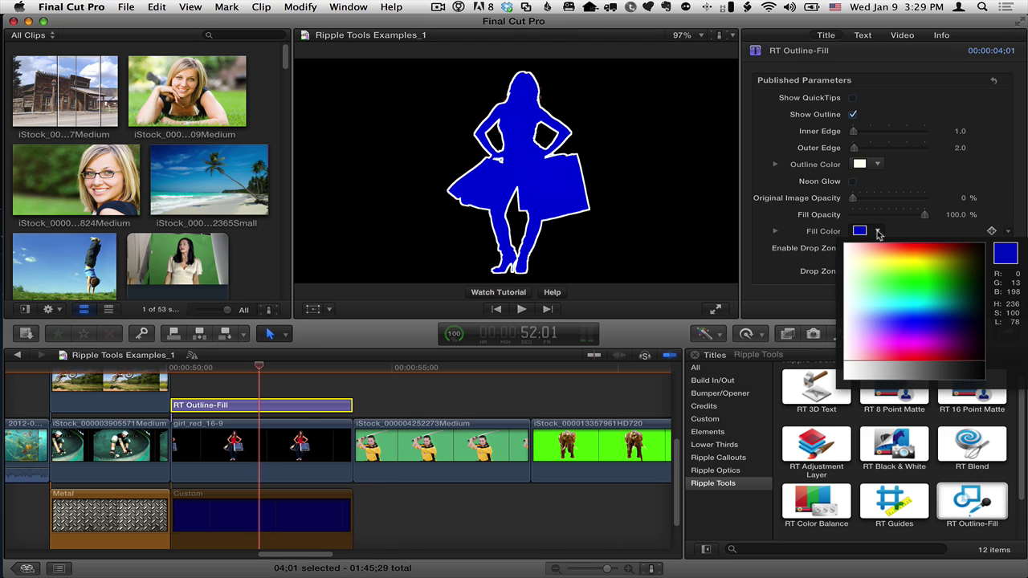
pyautogui.click(936, 248)
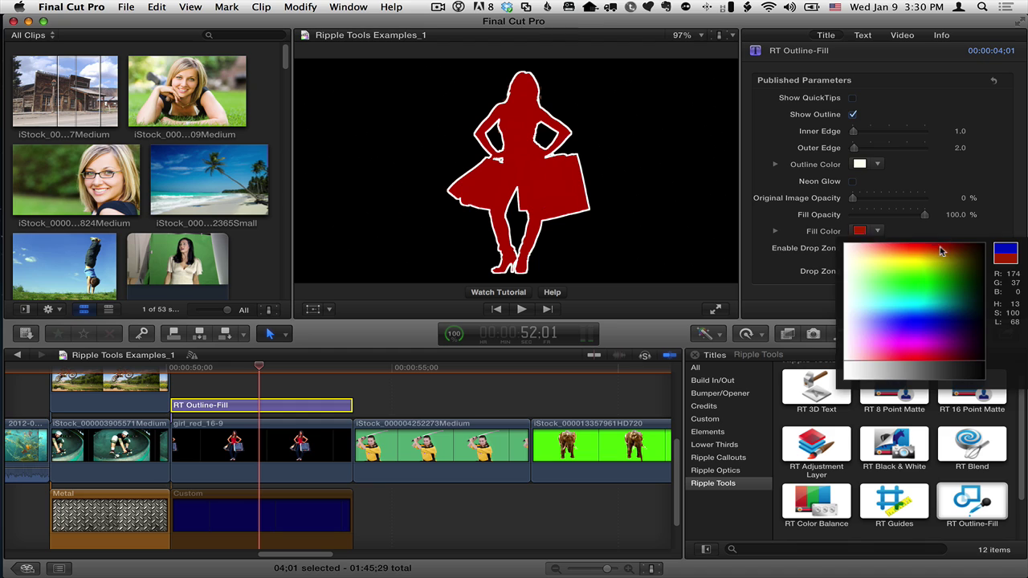
pyautogui.click(302, 326)
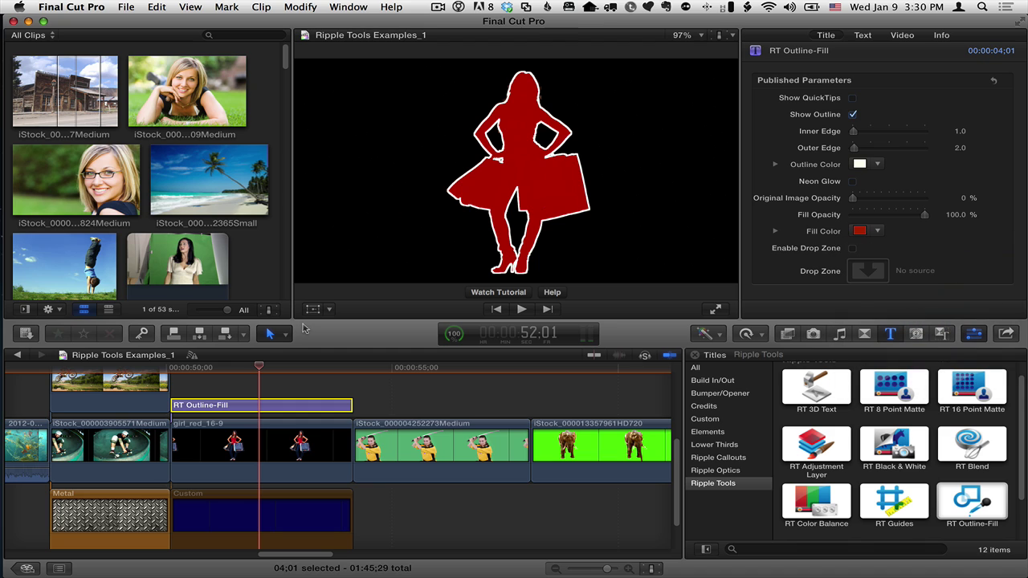
pyautogui.click(265, 513)
pyautogui.press('v')
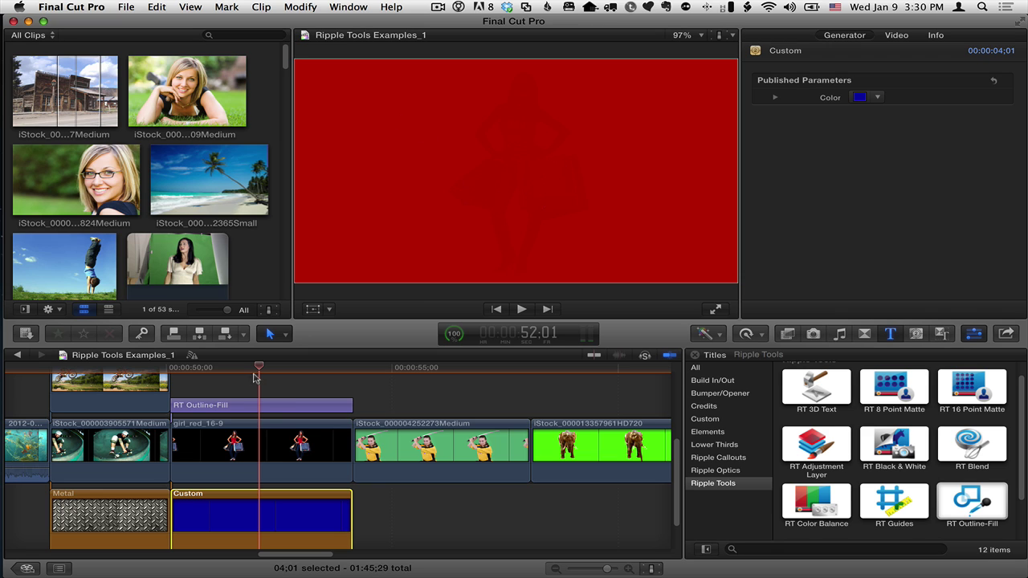
pyautogui.click(256, 406)
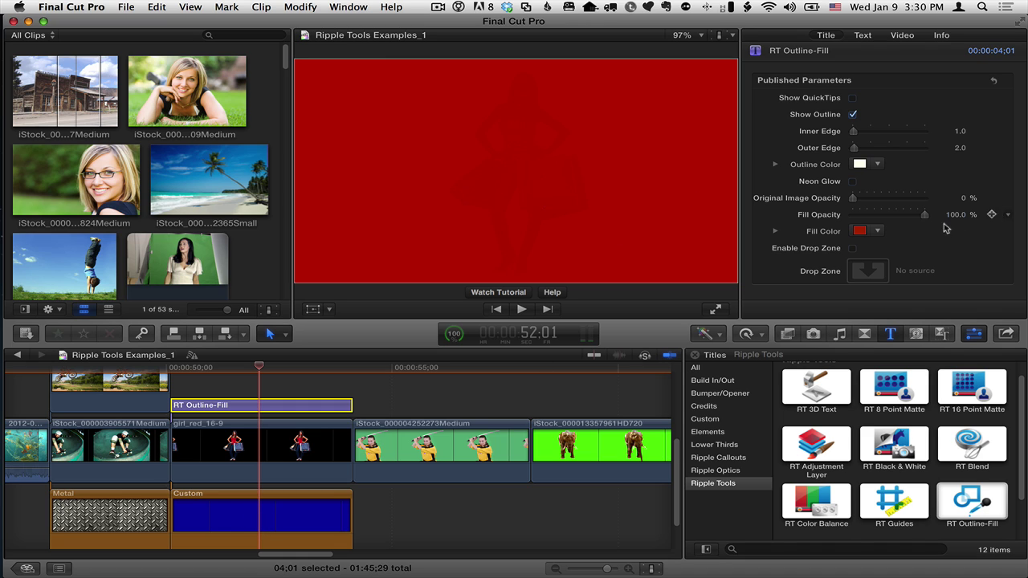
pyautogui.moveTo(924, 217); pyautogui.dragTo(945, 218)
pyautogui.click(249, 514)
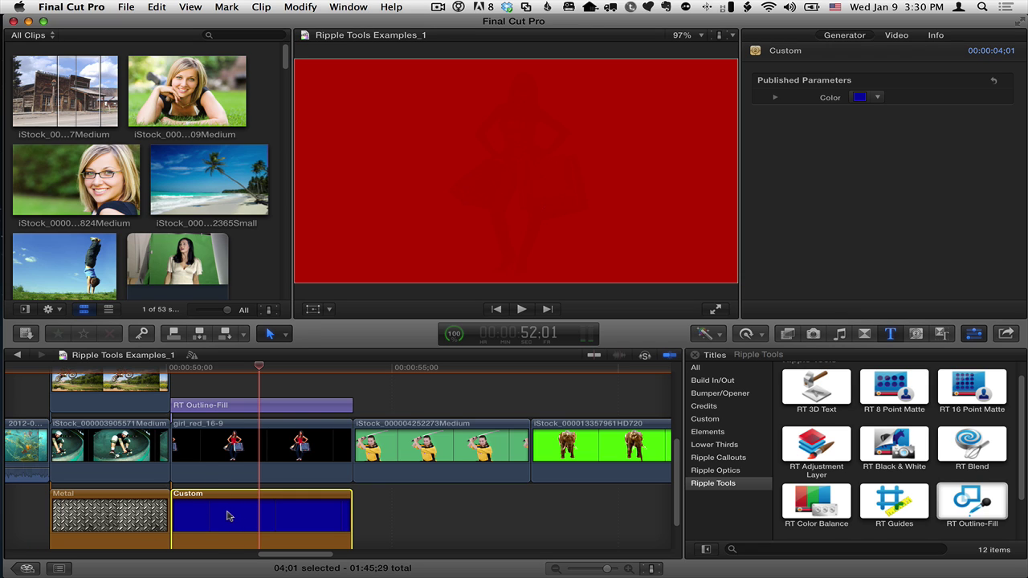
# Delete the Custom clip and move the Metal clip beneath girl_red_16-9.
pyautogui.press('Delete')
pyautogui.moveTo(153, 514); pyautogui.dragTo(351, 520)
pyautogui.click(252, 538)
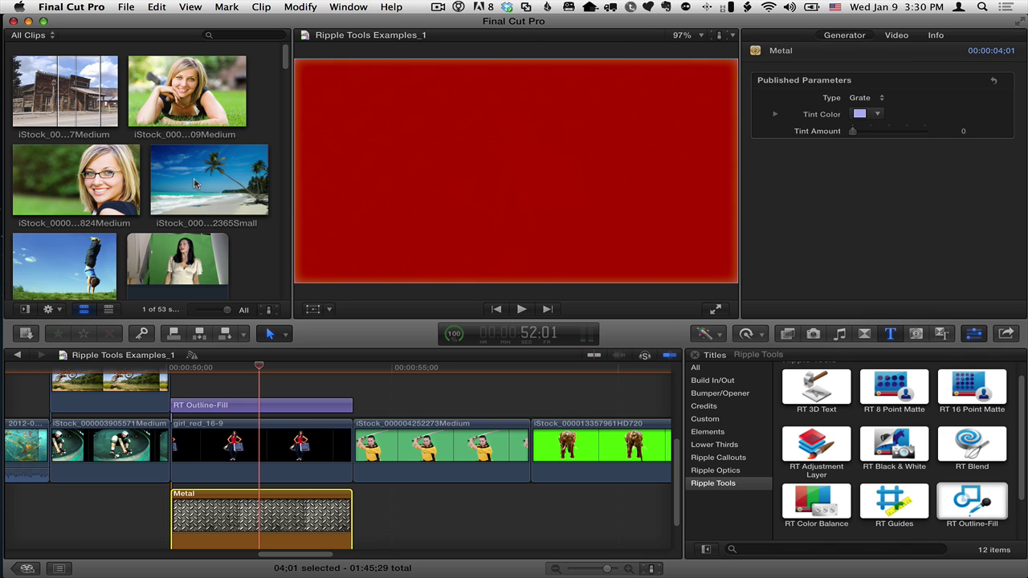
# Turn the Metal clip into a new compound clip named 'industrial'.
pyautogui.click(133, 7)
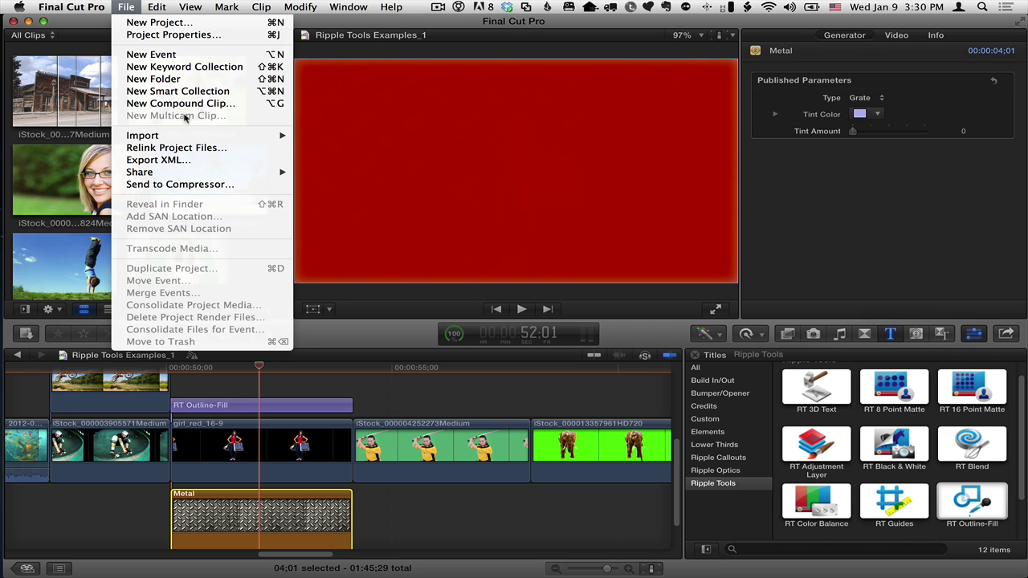
pyautogui.click(183, 103)
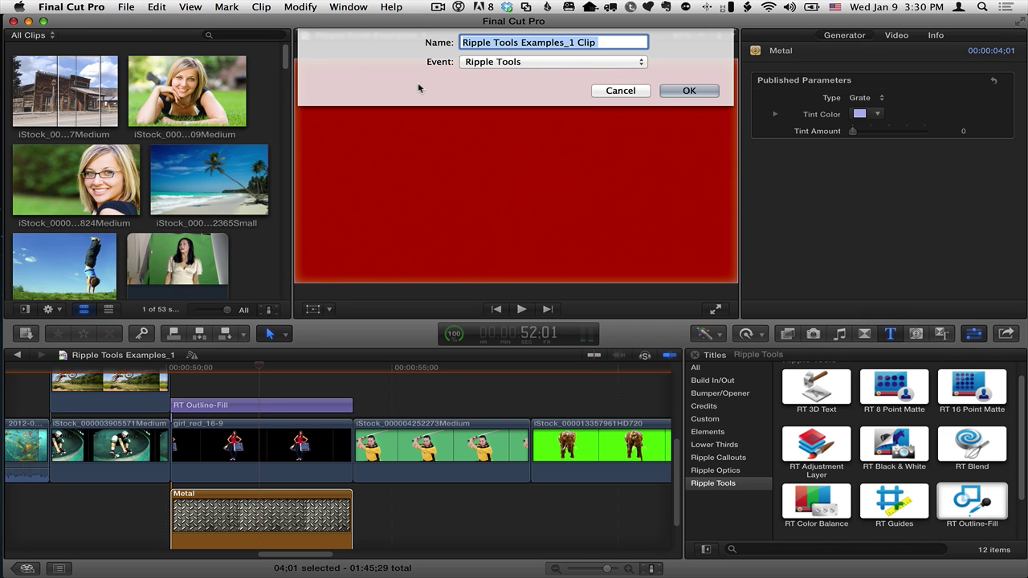
pyautogui.write('industira')
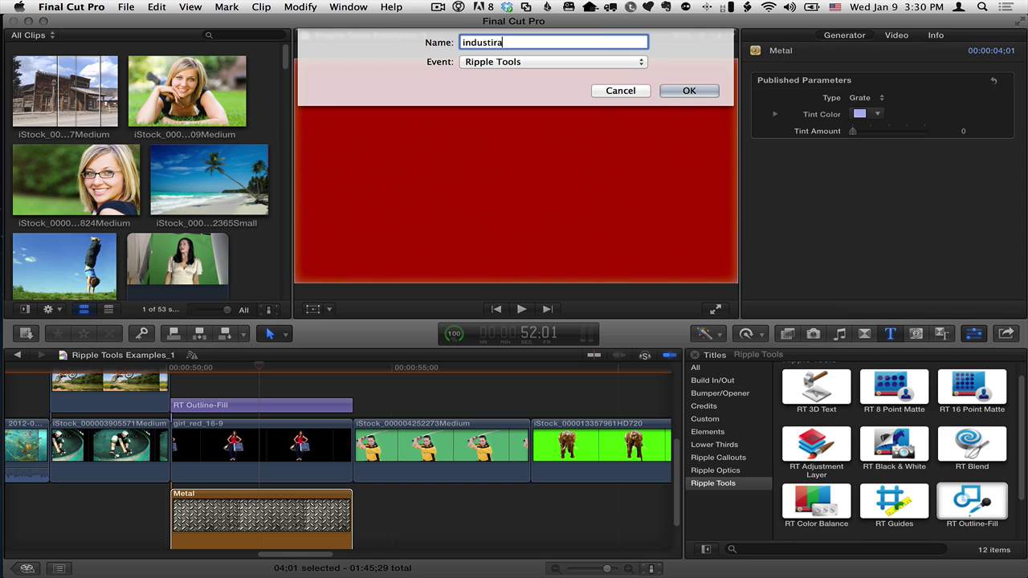
pyautogui.press('BackSpace')
pyautogui.press('BackSpace')
pyautogui.press('BackSpace')
pyautogui.write('rial')
pyautogui.press('Return')
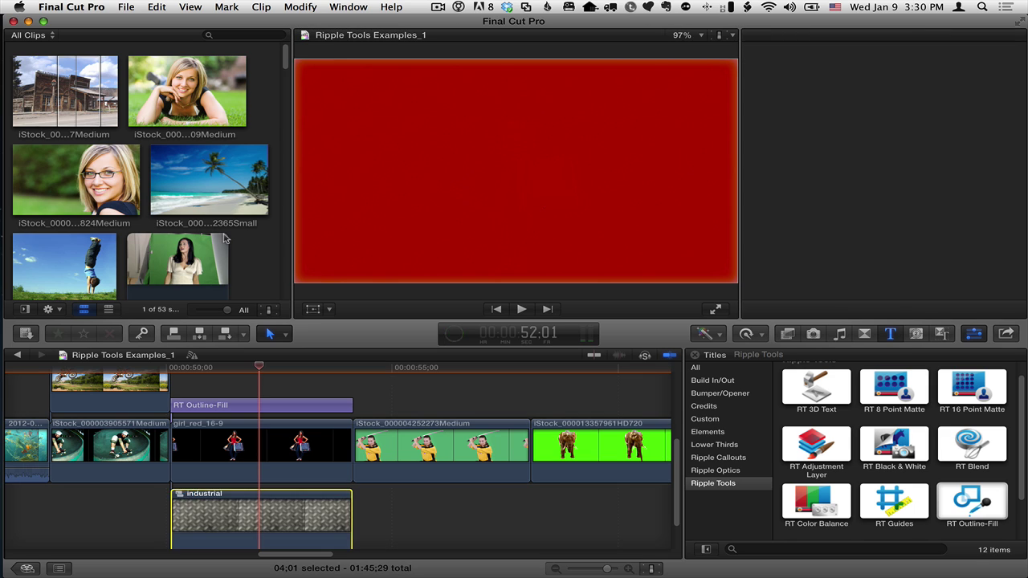
# Show the industrial clip in the Inspector and disable it.
pyautogui.press('super+4')
pyautogui.moveTo(287, 62); pyautogui.dragTo(285, 289)
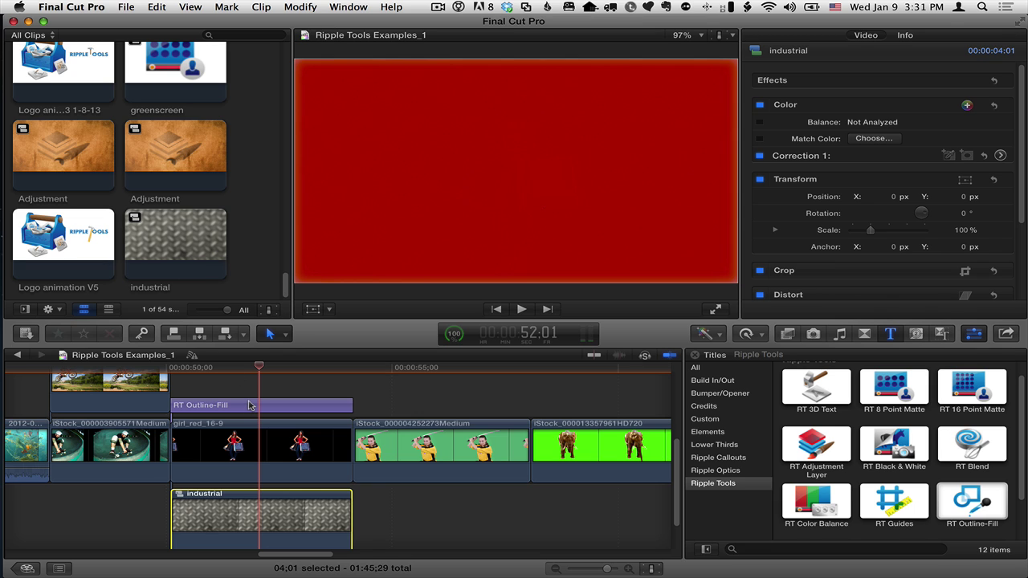
pyautogui.press('v')
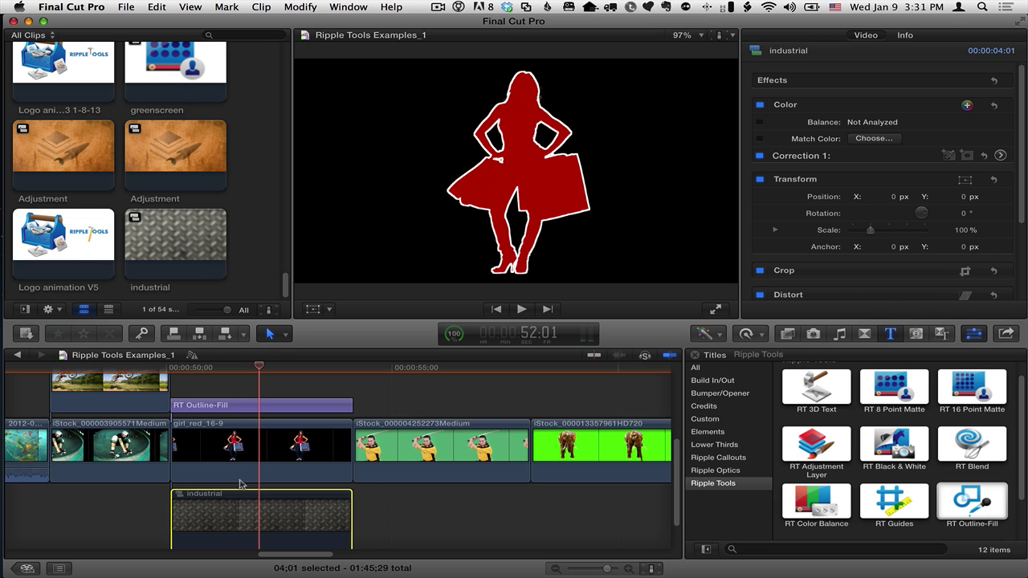
pyautogui.click(247, 404)
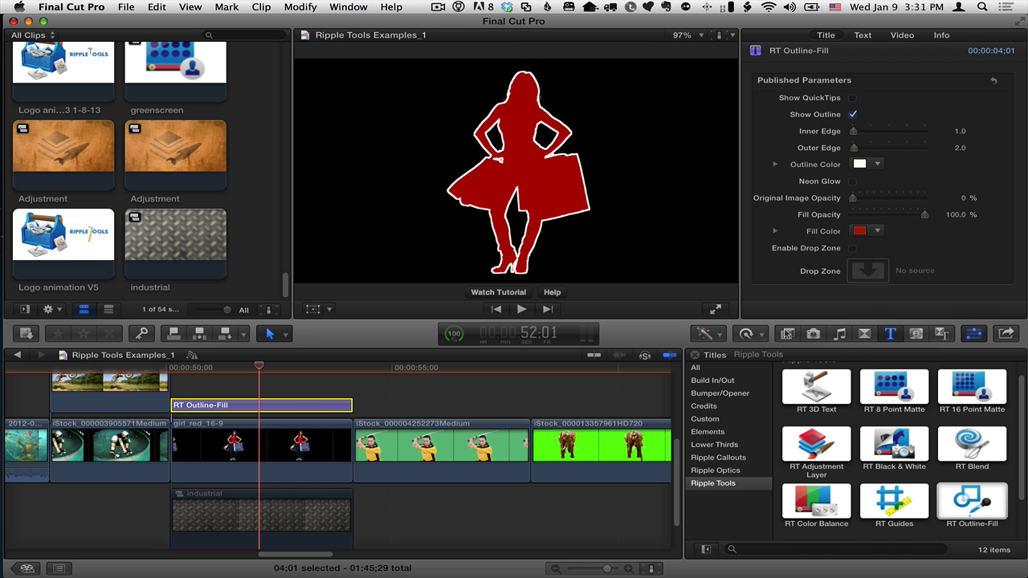
pyautogui.click(867, 270)
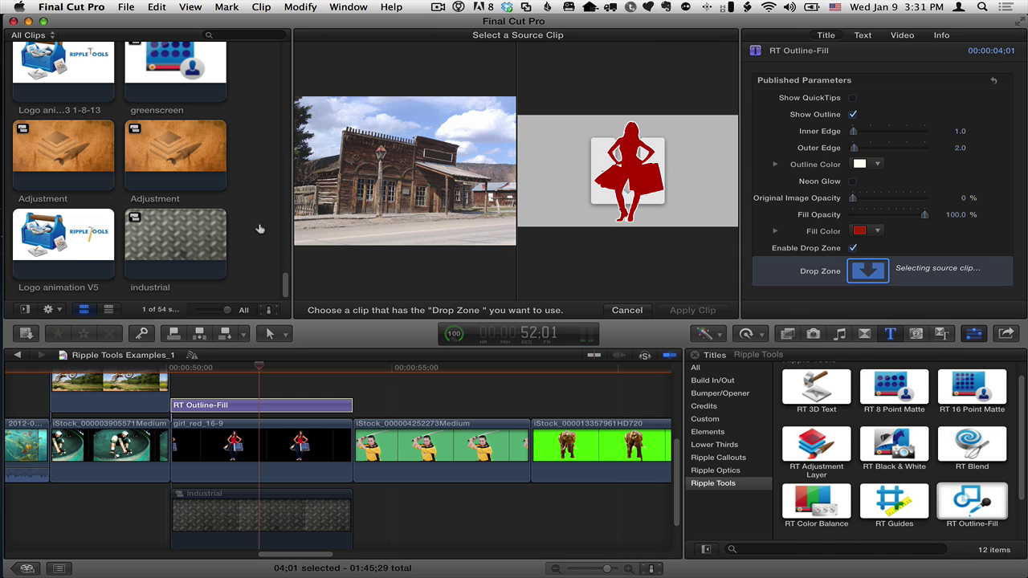
pyautogui.click(156, 238)
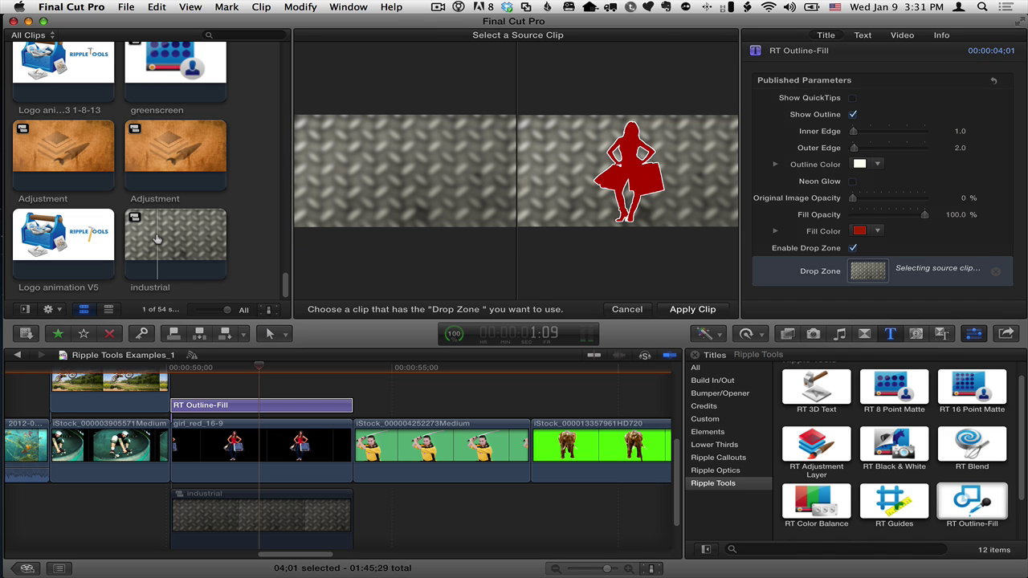
pyautogui.click(692, 309)
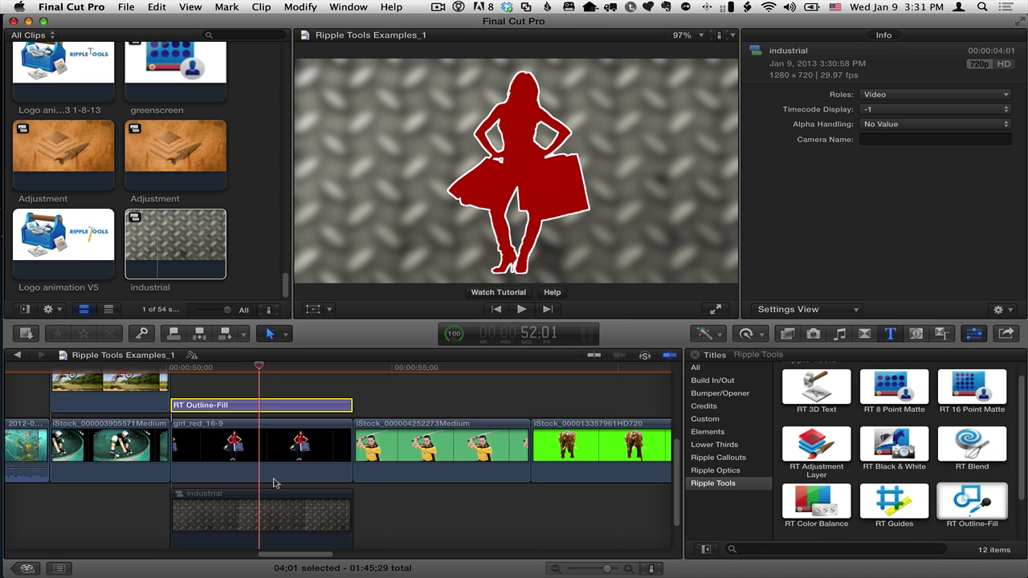
pyautogui.click(280, 387)
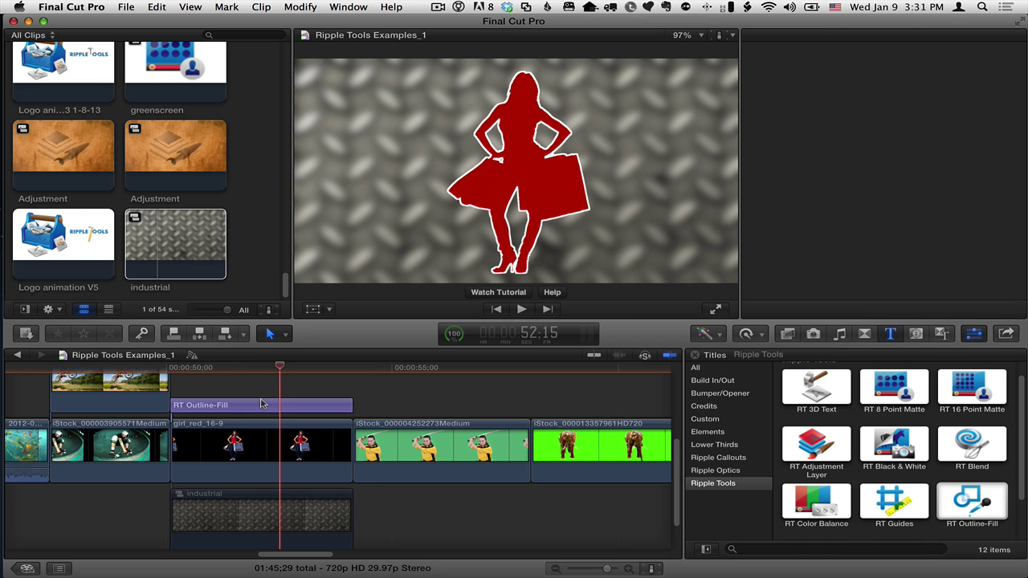
pyautogui.click(261, 403)
pyautogui.click(996, 274)
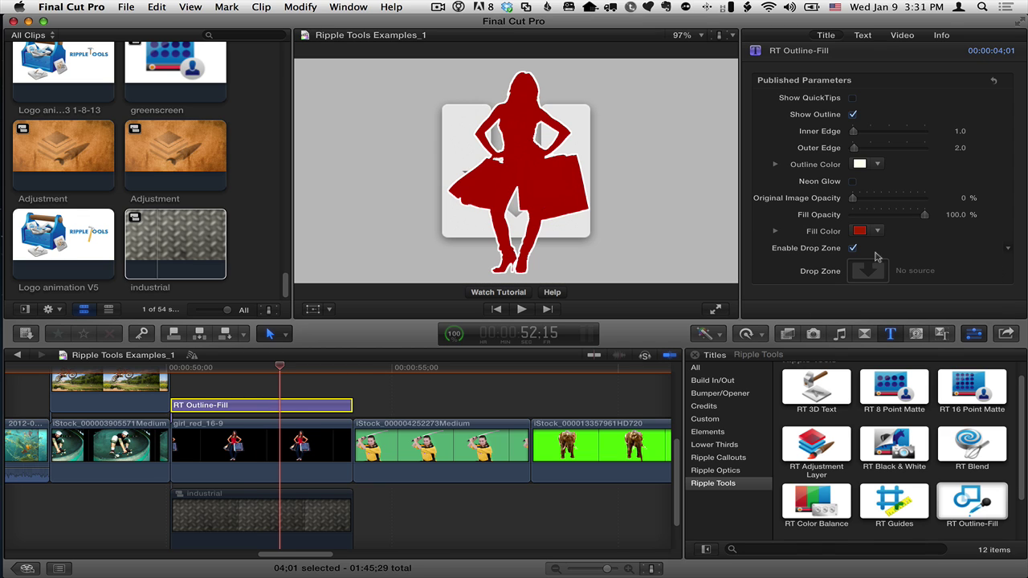
pyautogui.click(854, 248)
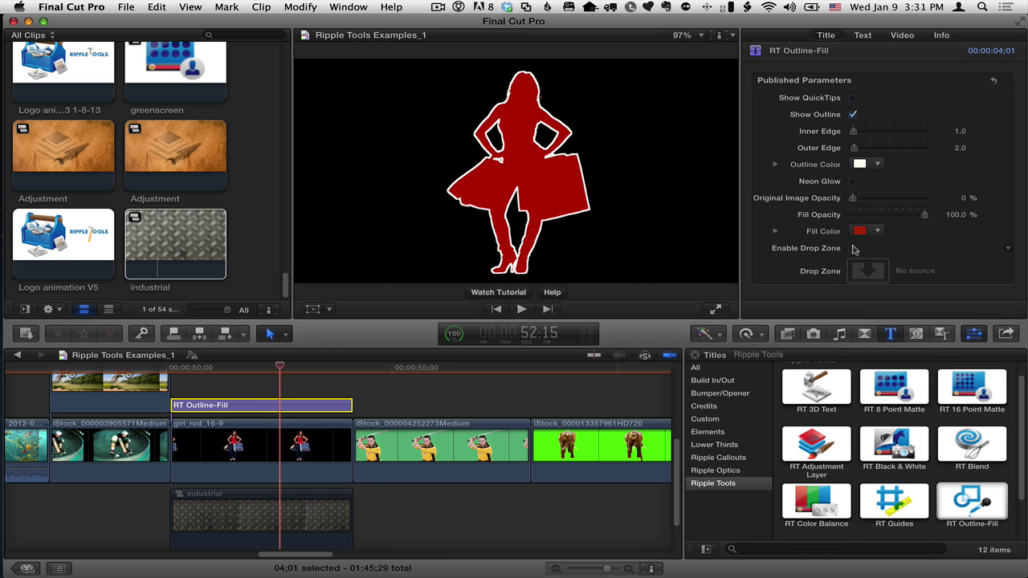
pyautogui.click(264, 514)
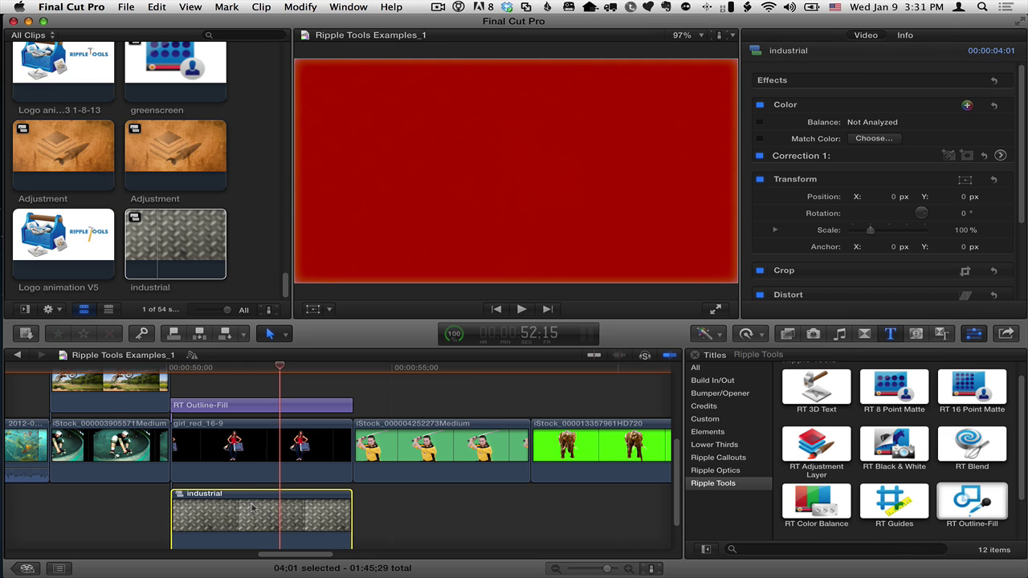
pyautogui.moveTo(231, 385); pyautogui.dragTo(256, 458)
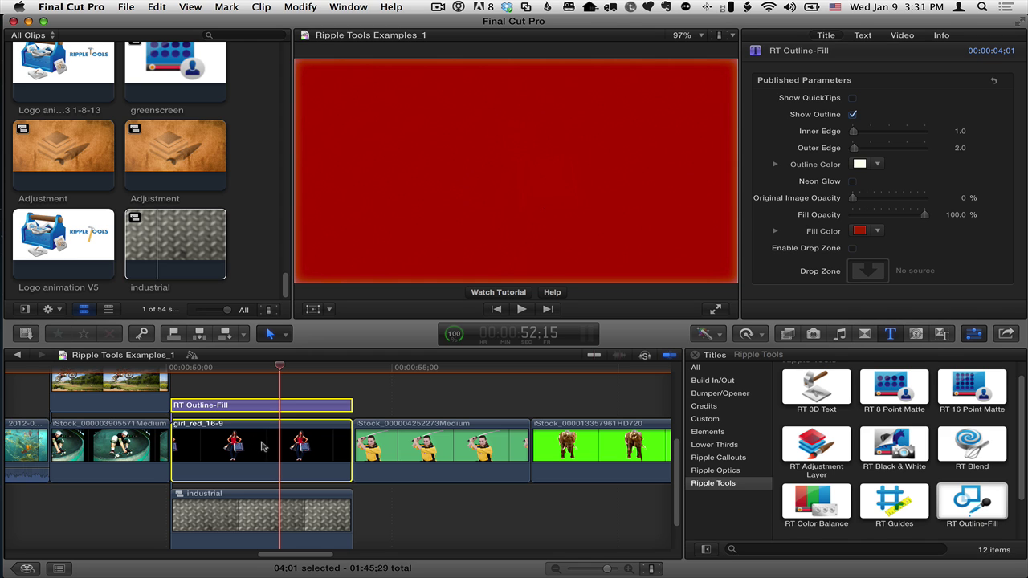
pyautogui.click(133, 7)
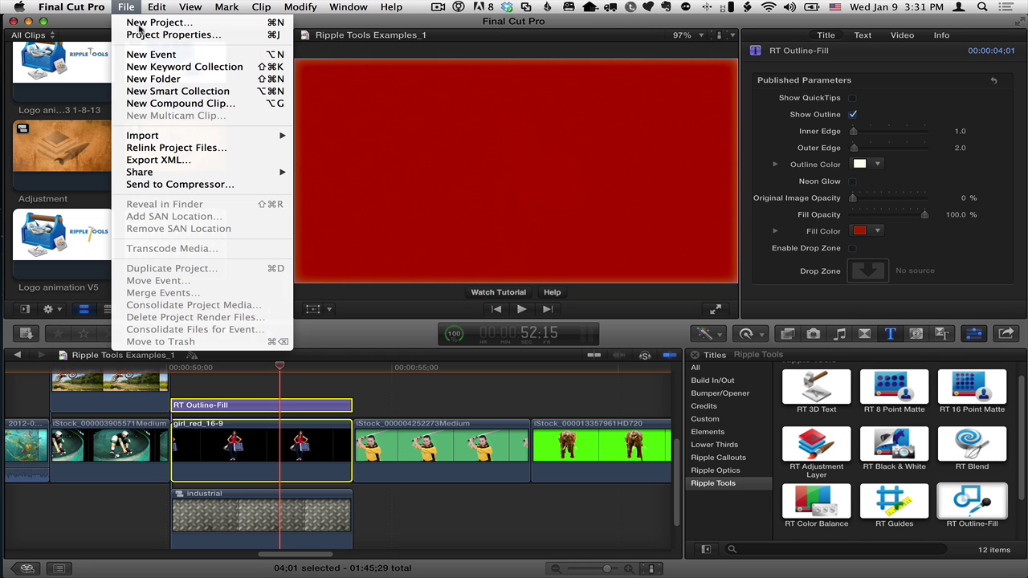
pyautogui.click(187, 105)
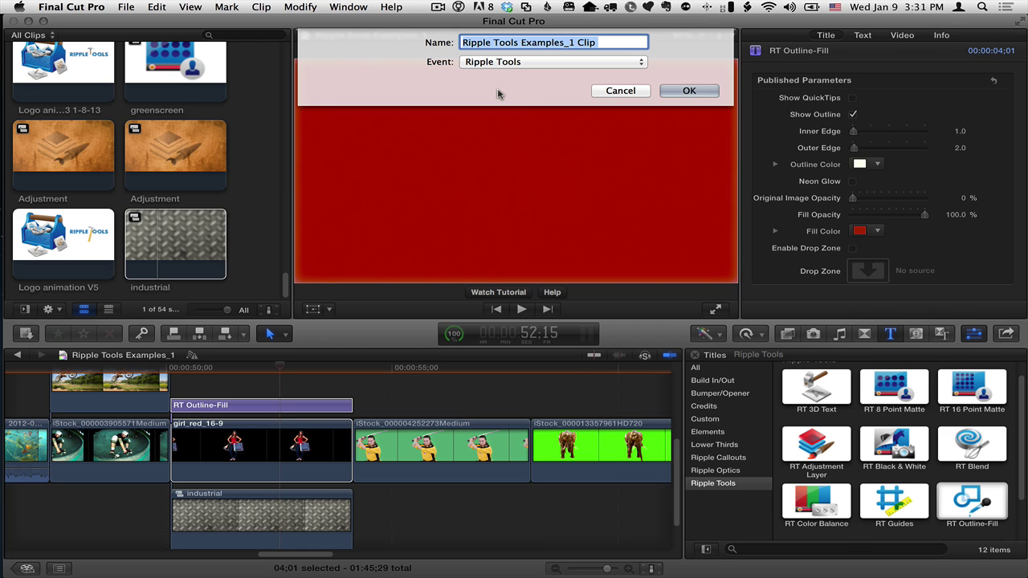
pyautogui.write('shopping')
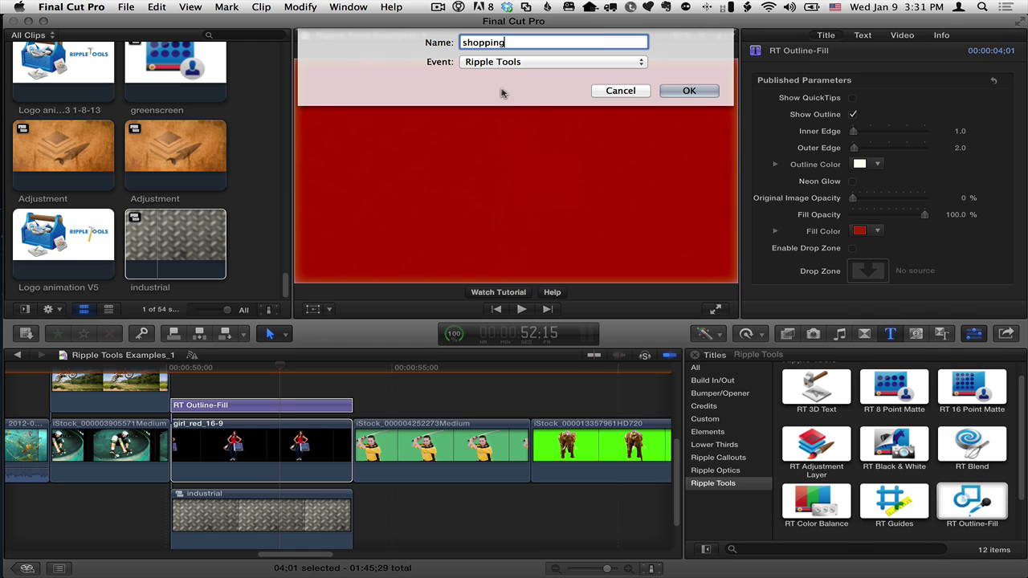
pyautogui.click(691, 90)
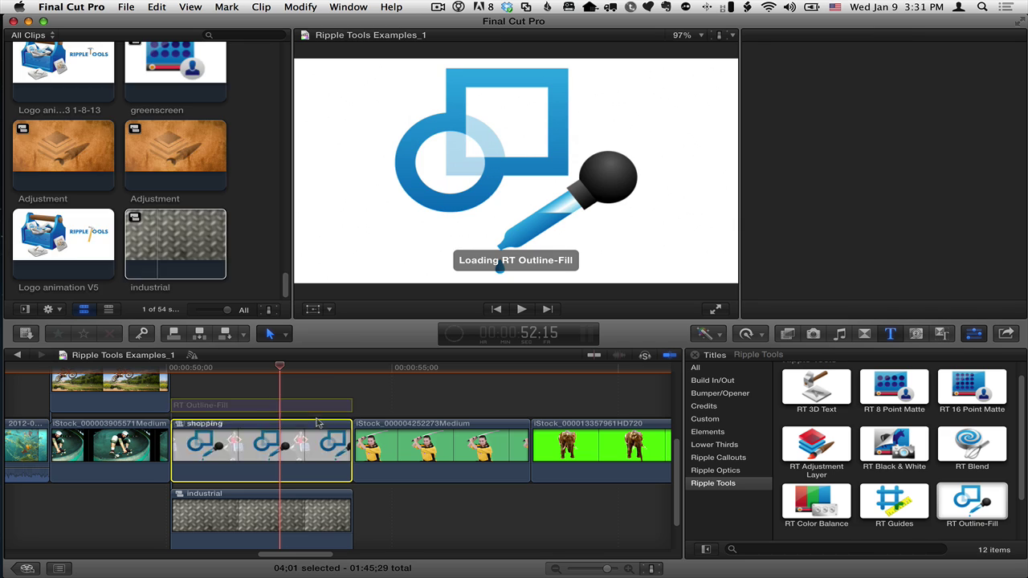
pyautogui.click(257, 367)
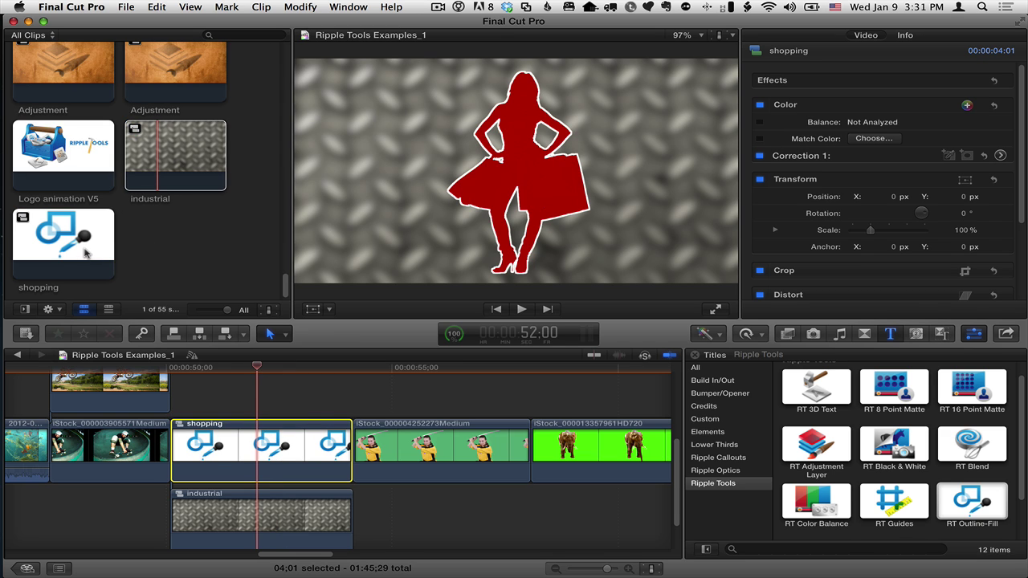
pyautogui.moveTo(257, 367); pyautogui.dragTo(254, 368)
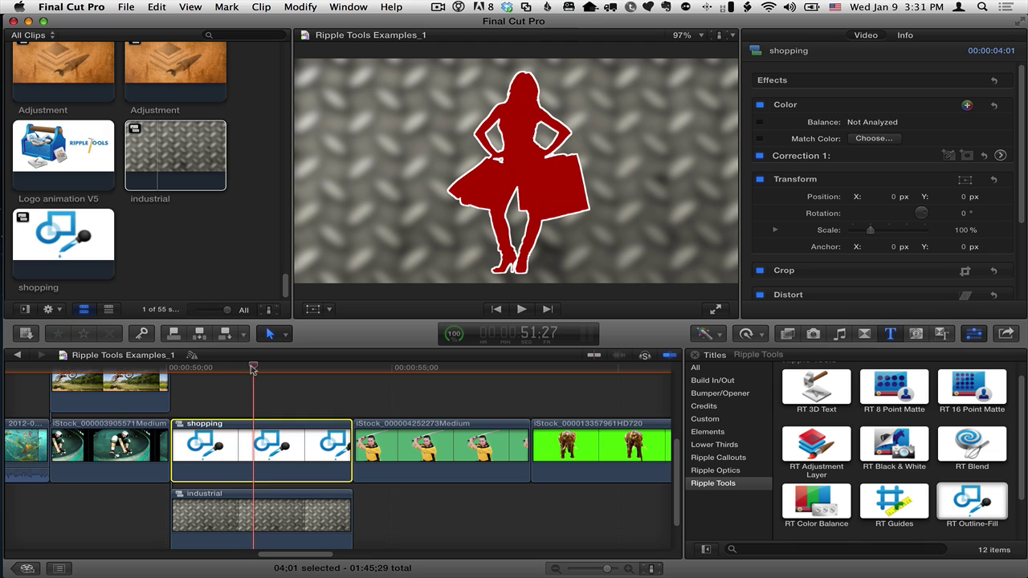
# Look inside the shopping compound clip, then break it apart into its separate clips.
pyautogui.press('shift+super+a')
pyautogui.doubleClick(246, 450)
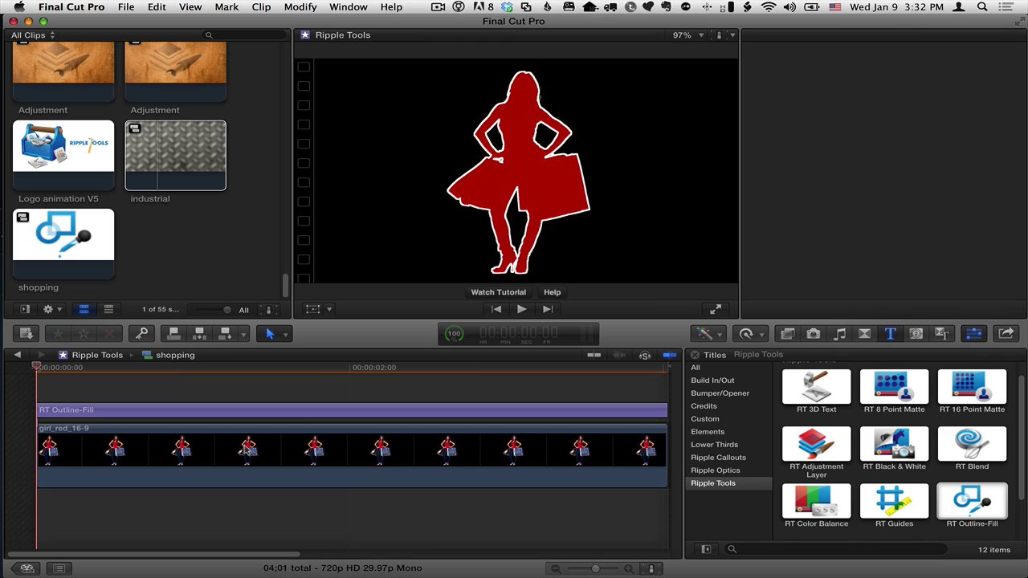
pyautogui.click(294, 368)
pyautogui.click(279, 411)
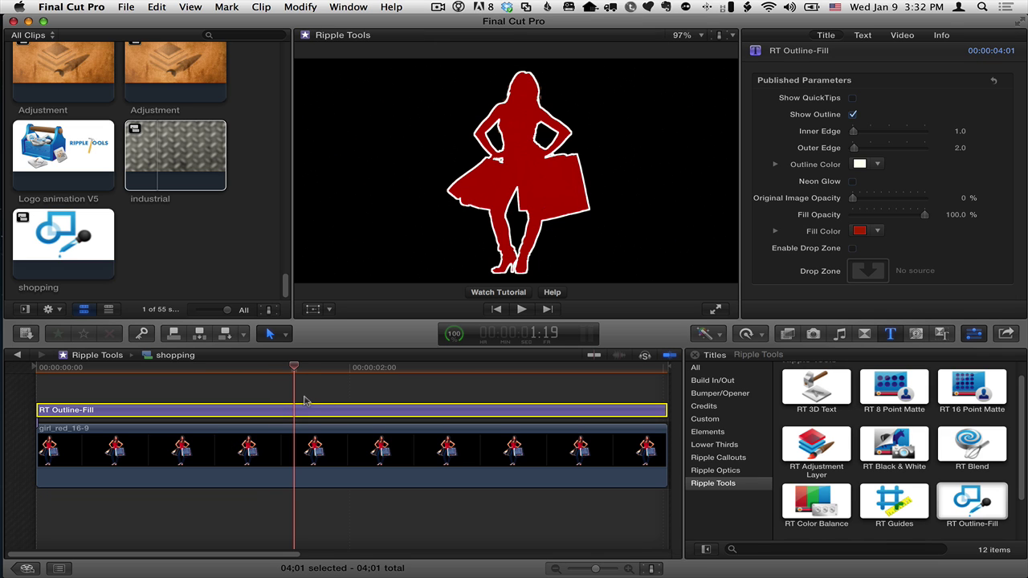
pyautogui.click(18, 357)
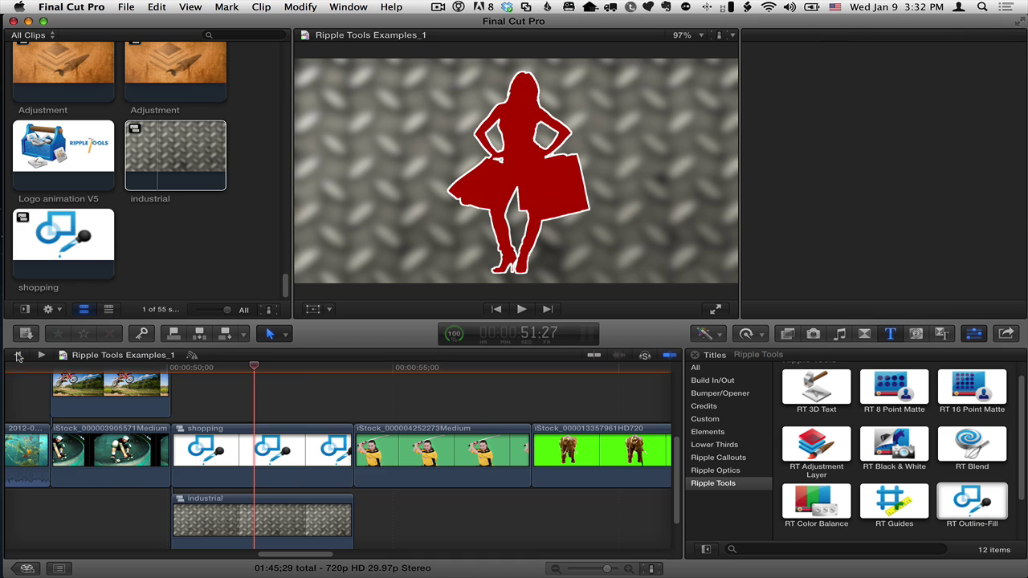
pyautogui.click(245, 456)
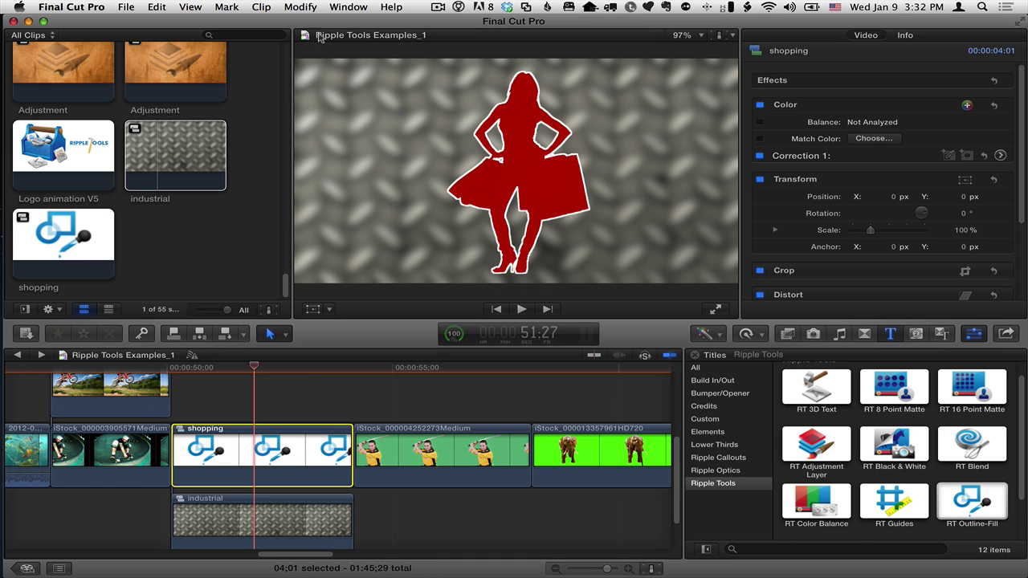
pyautogui.click(258, 6)
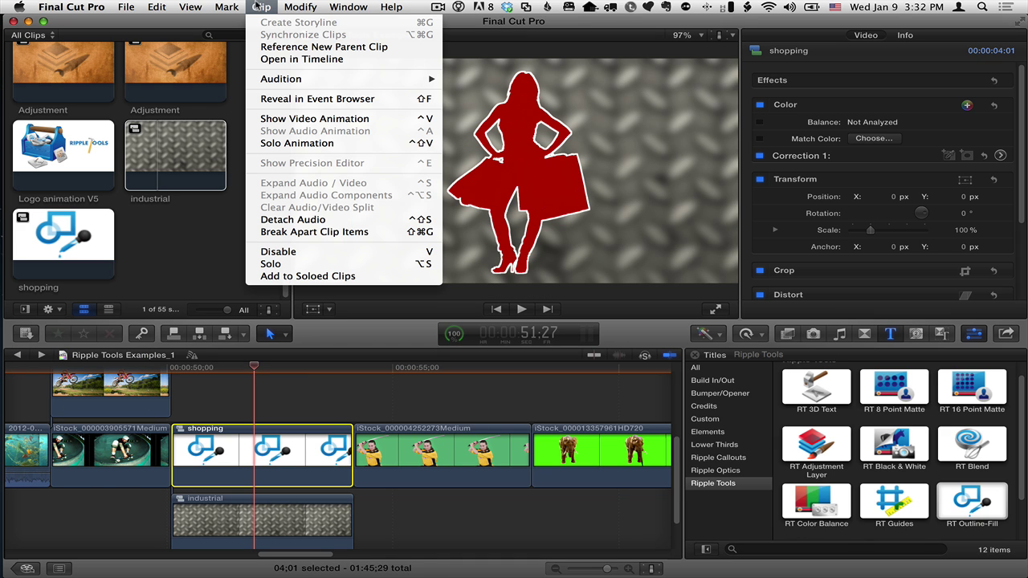
pyautogui.click(353, 231)
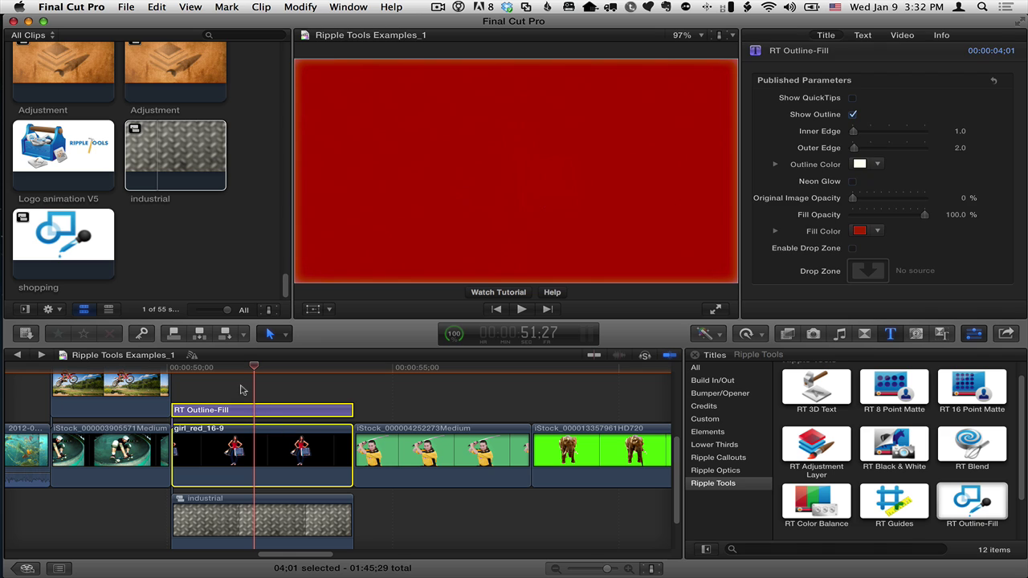
# Delete the industrial background clip and reselect the RT Outline-Fill title.
pyautogui.click(243, 491)
pyautogui.press('super+4')
pyautogui.click(258, 518)
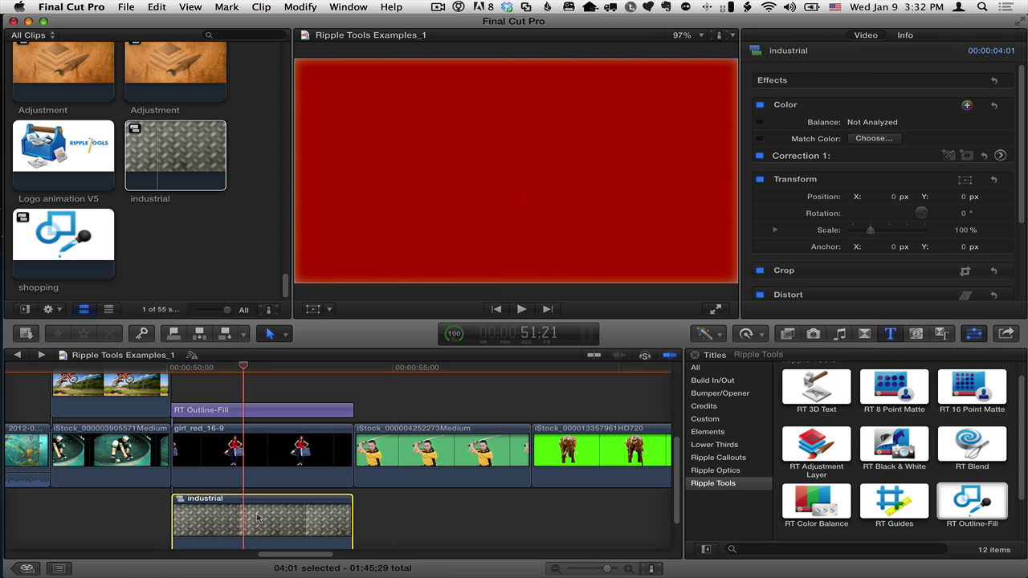
pyautogui.press('Delete')
pyautogui.click(247, 405)
pyautogui.moveTo(248, 367); pyautogui.dragTo(259, 368)
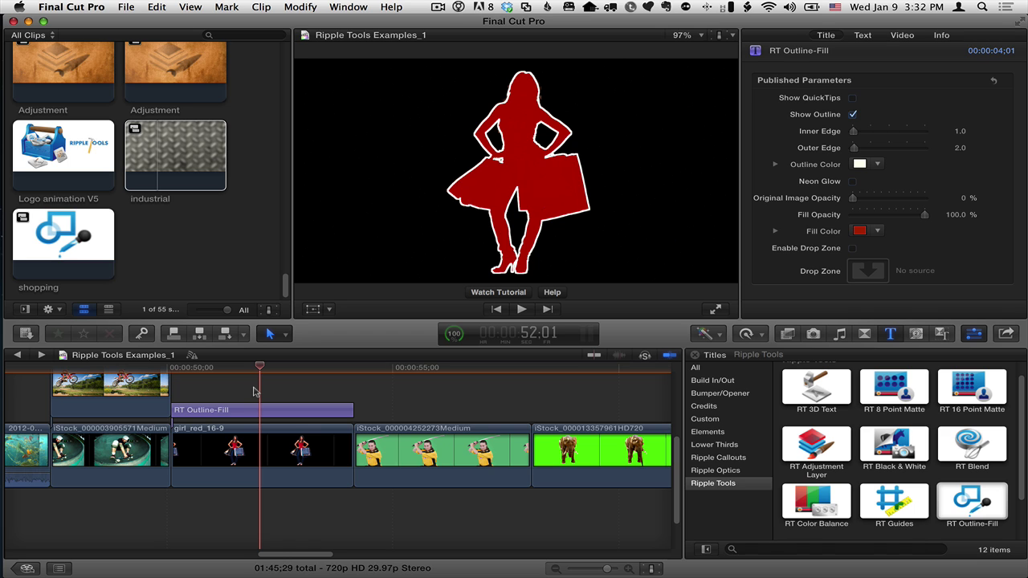
# Drag the RT Outline-Fill title above the sword fighter clip and select the clip.
pyautogui.moveTo(233, 411); pyautogui.dragTo(420, 399)
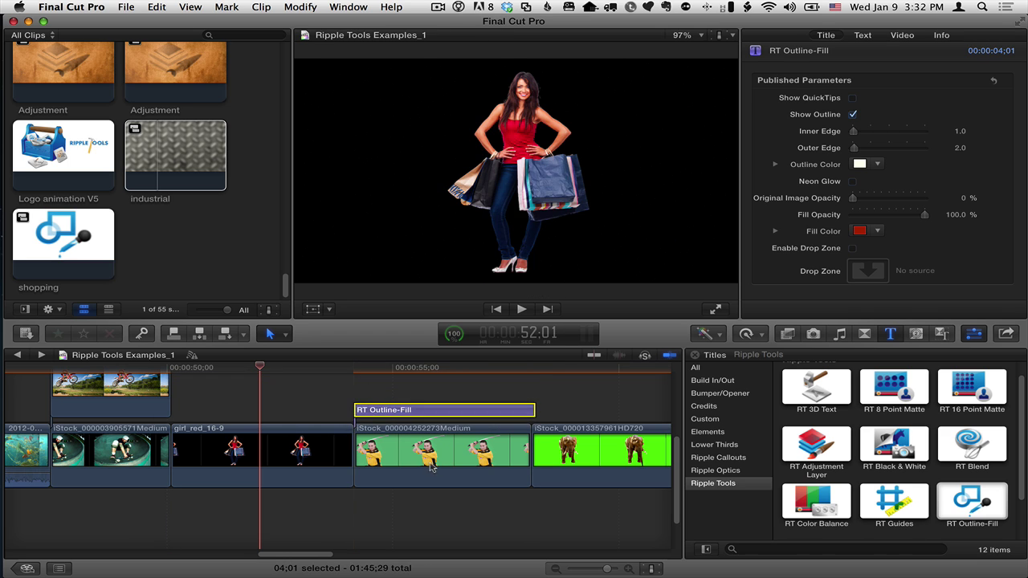
pyautogui.click(446, 367)
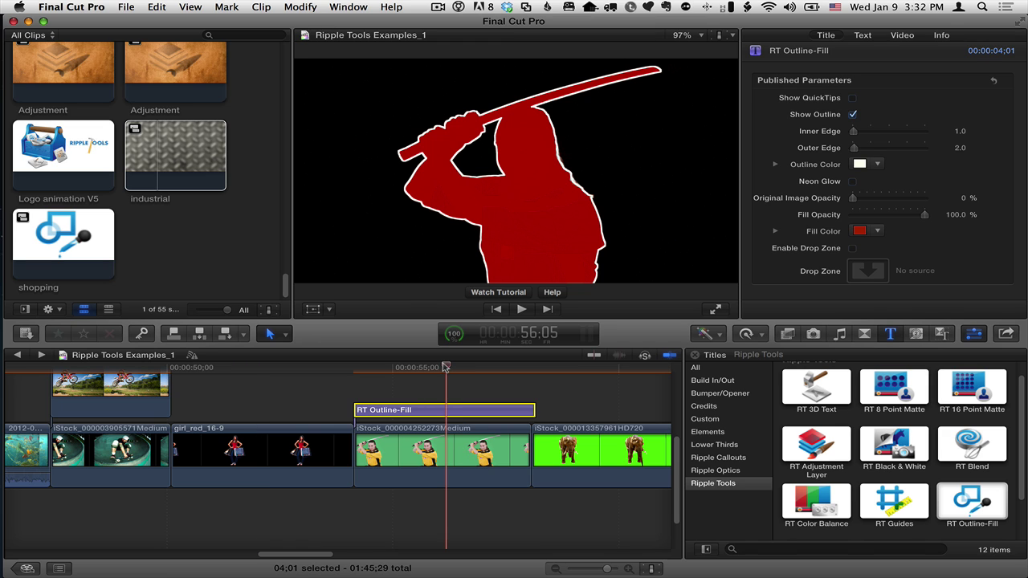
pyautogui.click(444, 438)
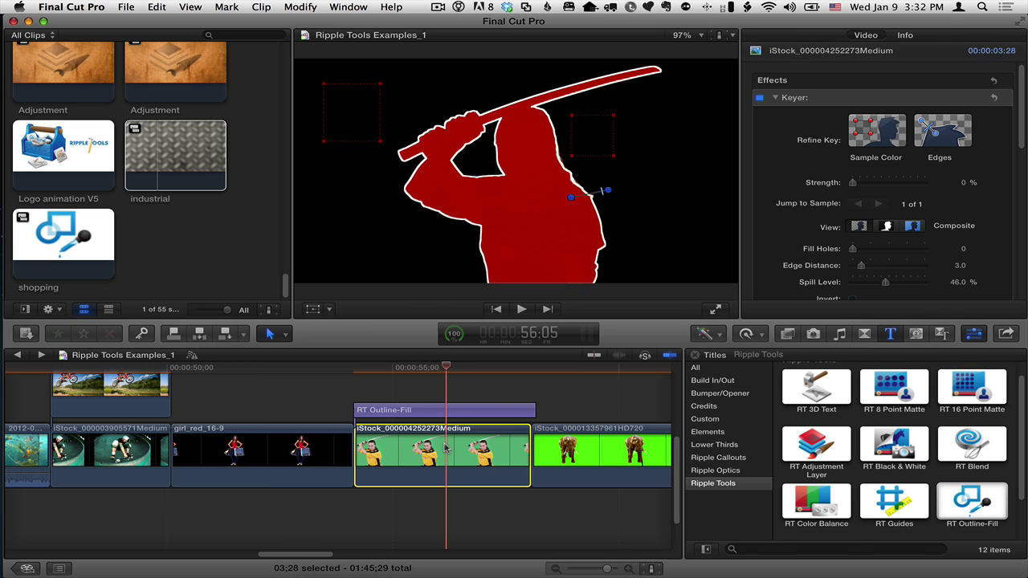
# Disable the RT Outline-Fill title and the clip's Keyer to reveal the green screen.
pyautogui.click(433, 410)
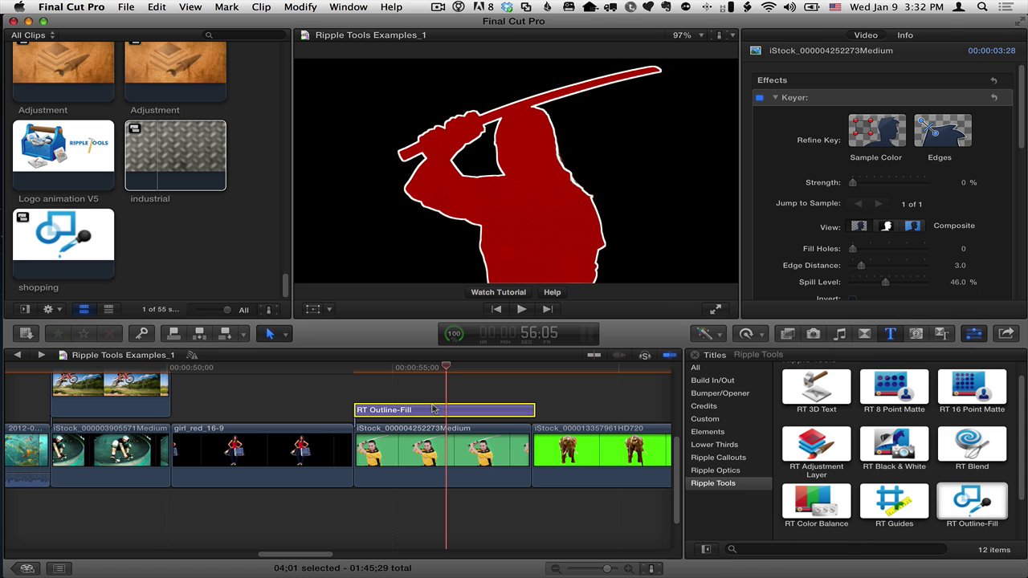
pyautogui.press('v')
pyautogui.click(440, 448)
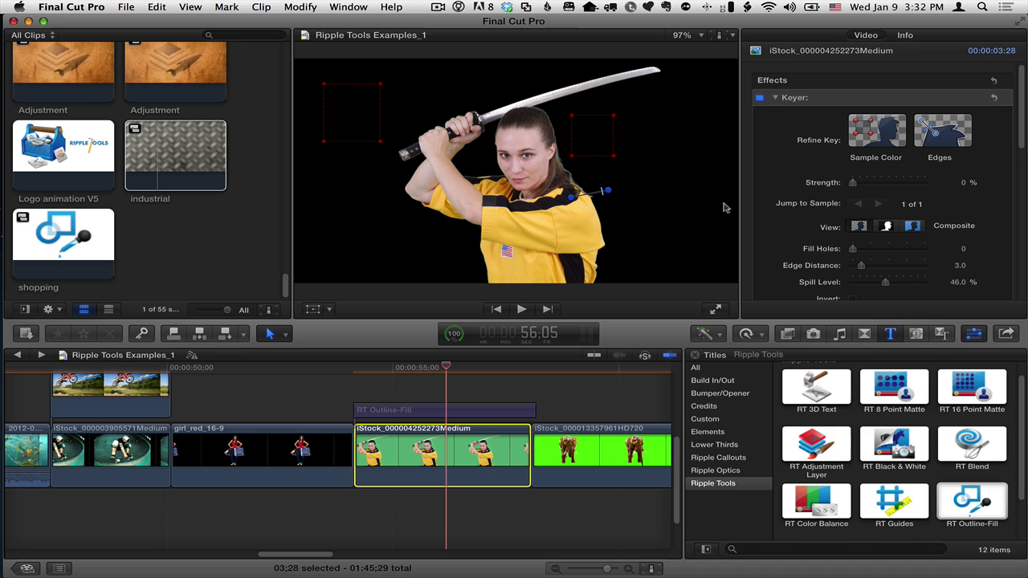
pyautogui.click(759, 98)
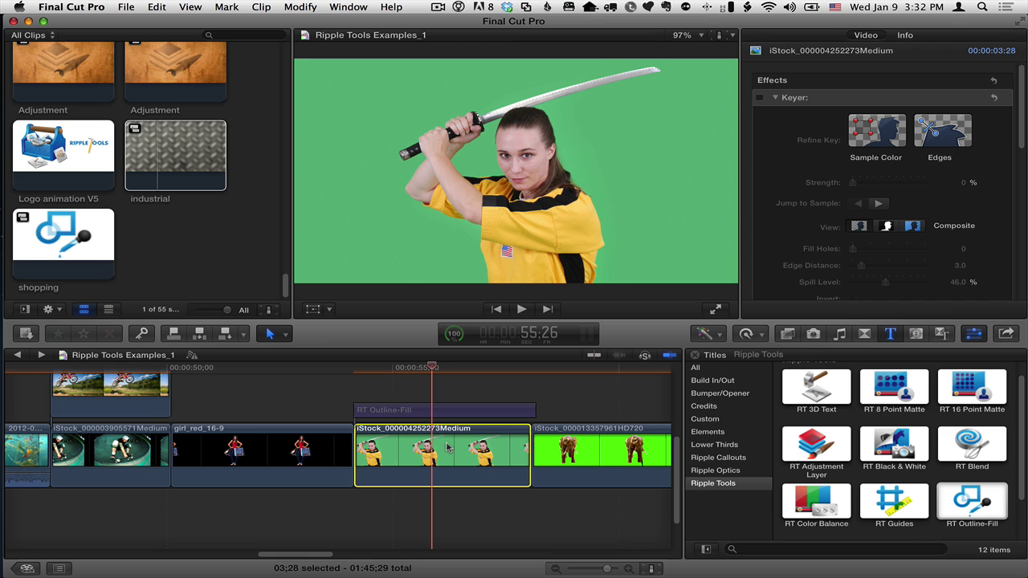
# Show the Keying effects category and re-enable the sword fighter's Keyer to remove the green.
pyautogui.click(788, 334)
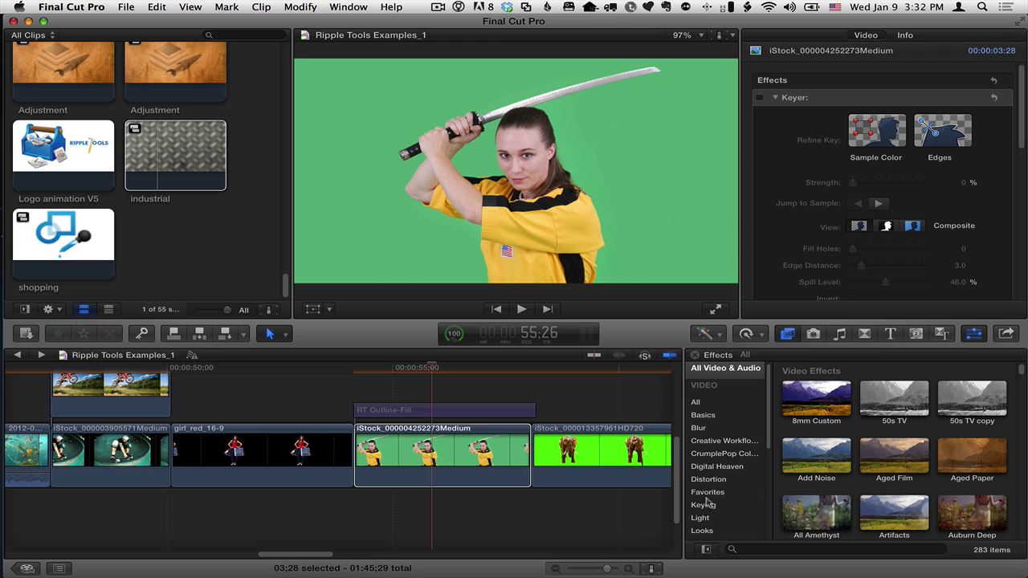
pyautogui.click(704, 505)
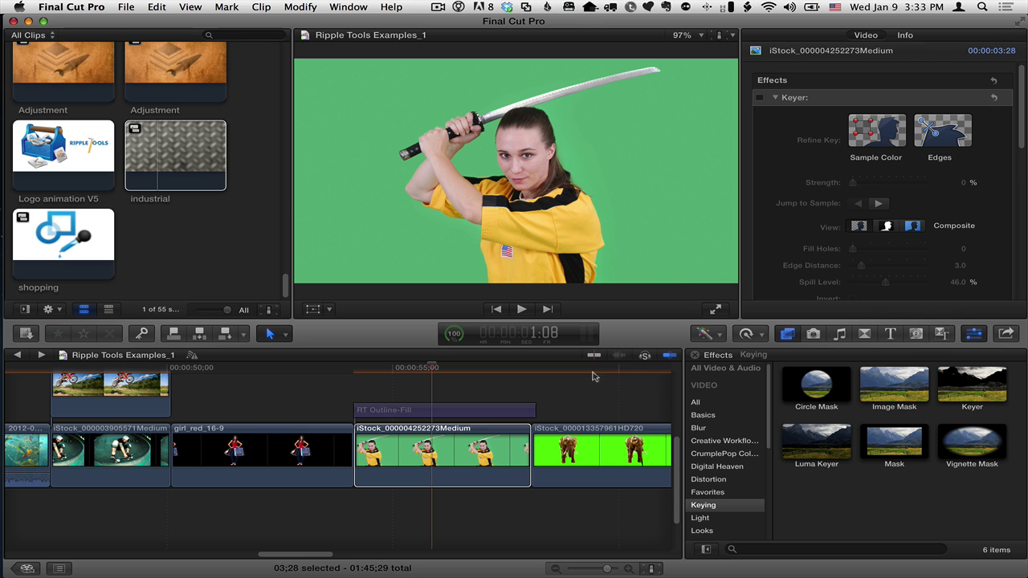
pyautogui.click(760, 97)
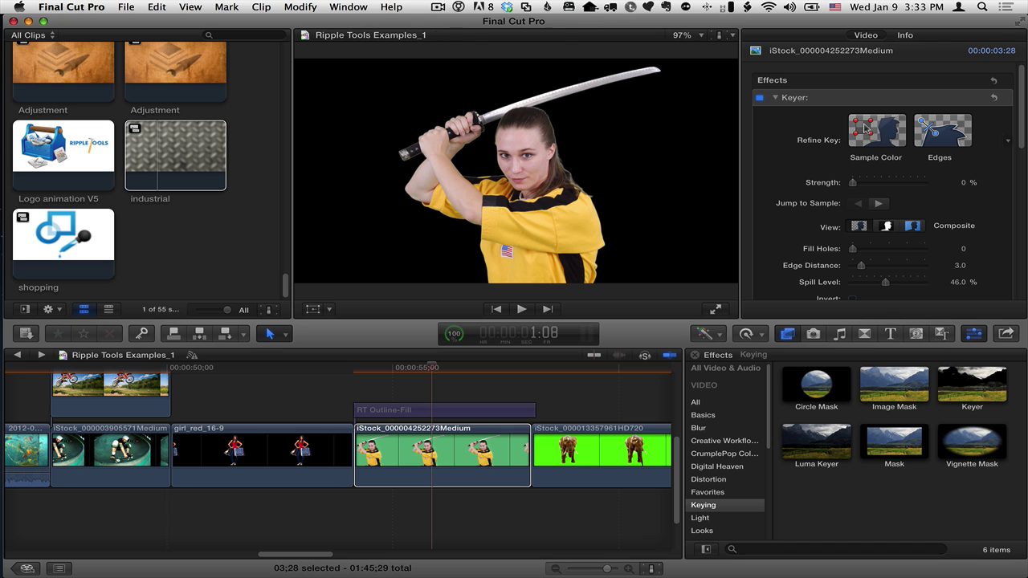
# Re-enable the RT Outline-Fill title, making the swordswoman a red white-outlined silhouette.
pyautogui.click(424, 412)
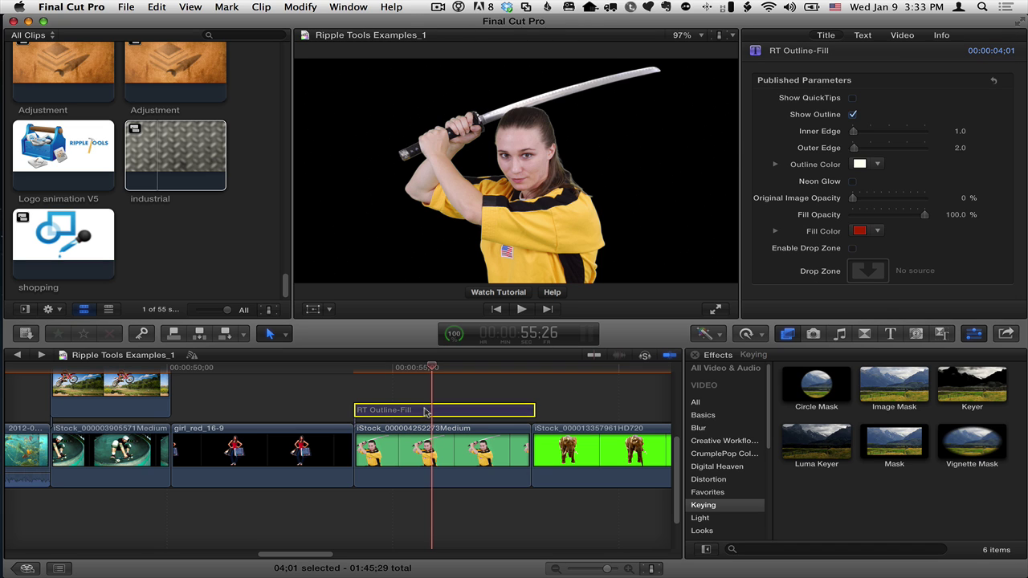
pyautogui.press('v')
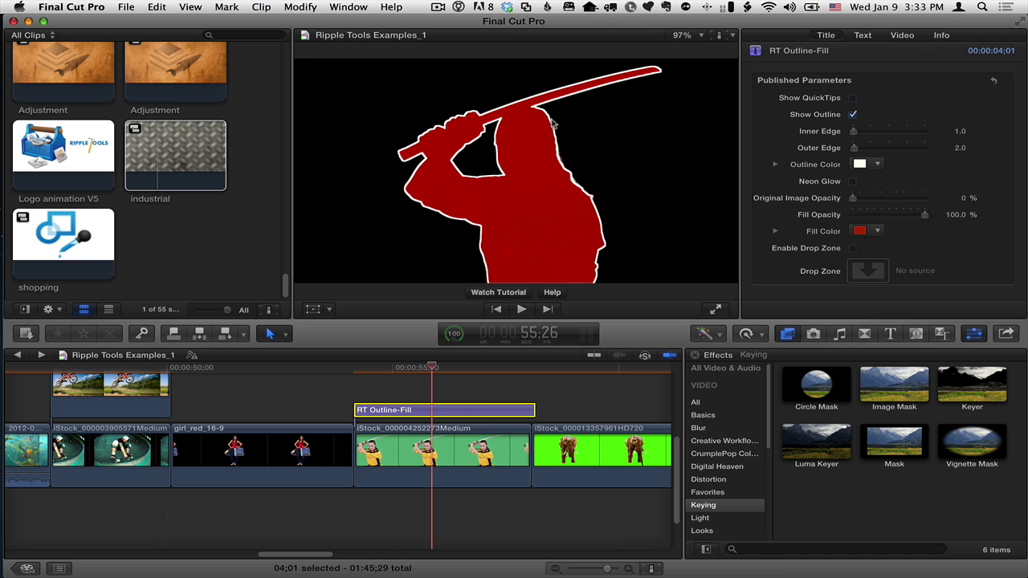
pyautogui.moveTo(299, 554); pyautogui.dragTo(350, 554)
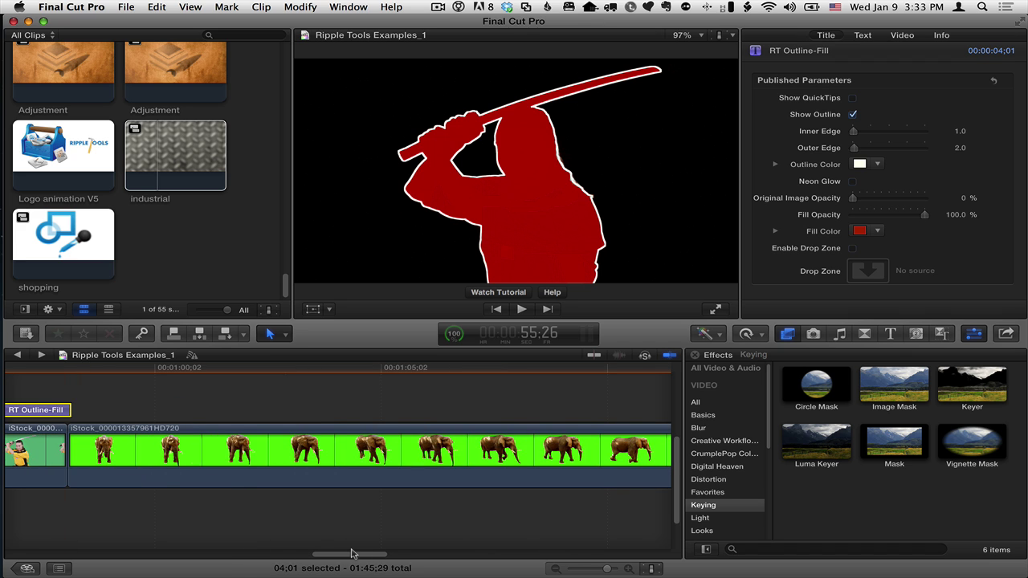
# Zoom the timeline out and select the elephant clip near its start.
pyautogui.press('super+minus')
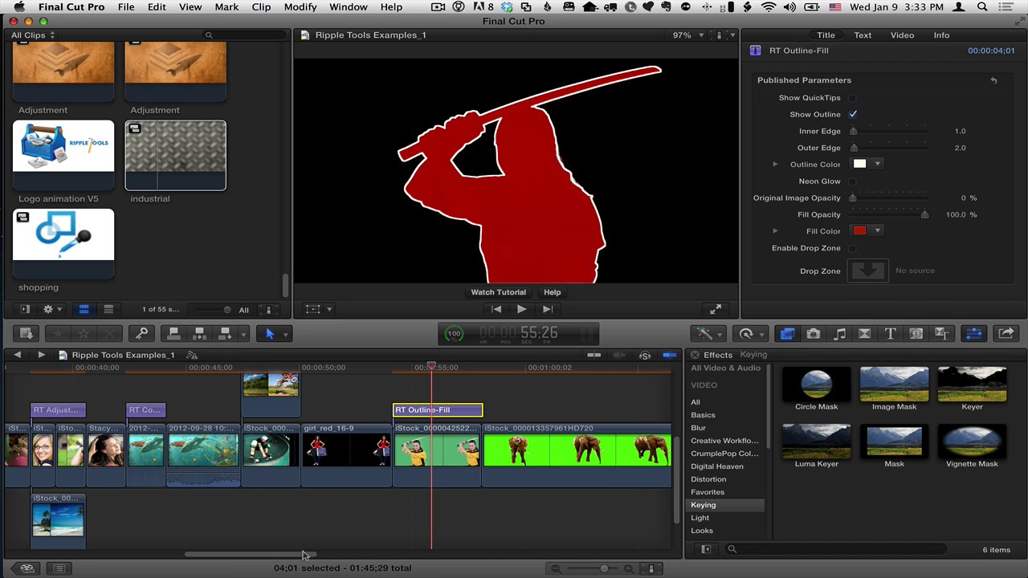
pyautogui.moveTo(303, 555); pyautogui.dragTo(376, 554)
pyautogui.click(183, 368)
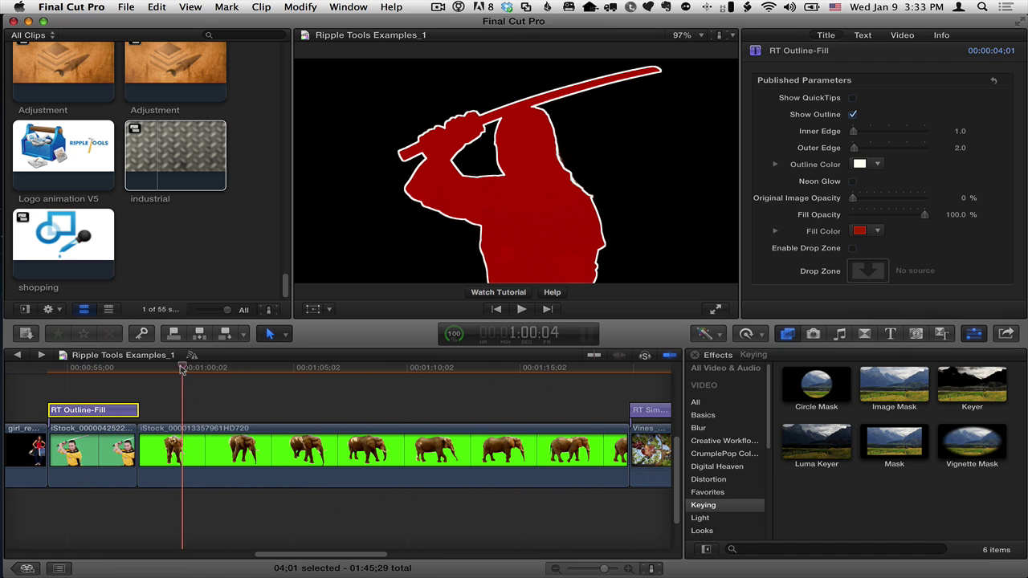
pyautogui.moveTo(182, 368); pyautogui.dragTo(198, 369)
pyautogui.click(203, 436)
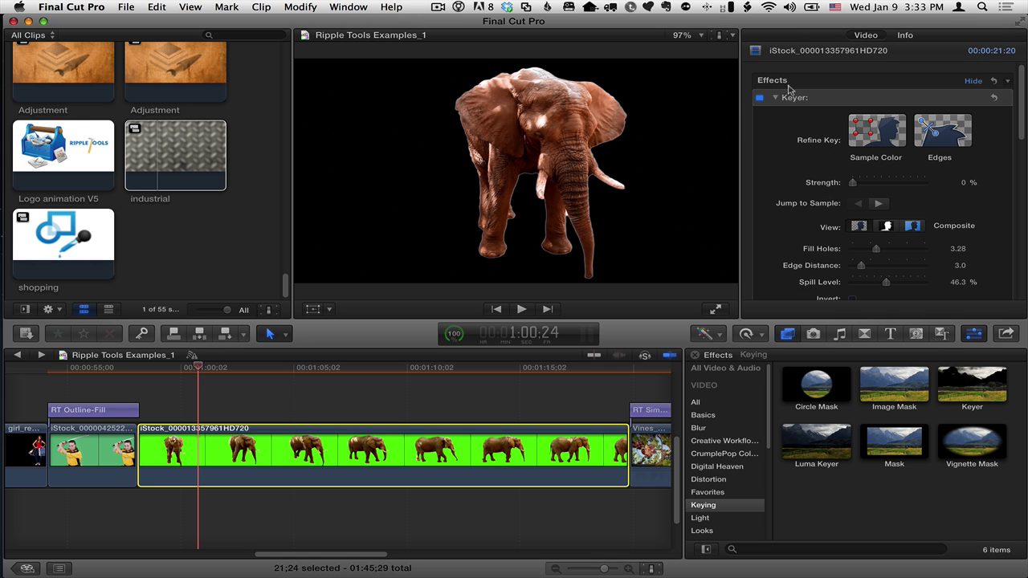
# Toggle the elephant clip's Keyer off and on, then move the RT Outline-Fill title to its start.
pyautogui.click(759, 97)
pyautogui.moveTo(201, 368)
pyautogui.mouseDown()
pyautogui.moveTo(551, 368)
pyautogui.moveTo(207, 369)
pyautogui.mouseUp()
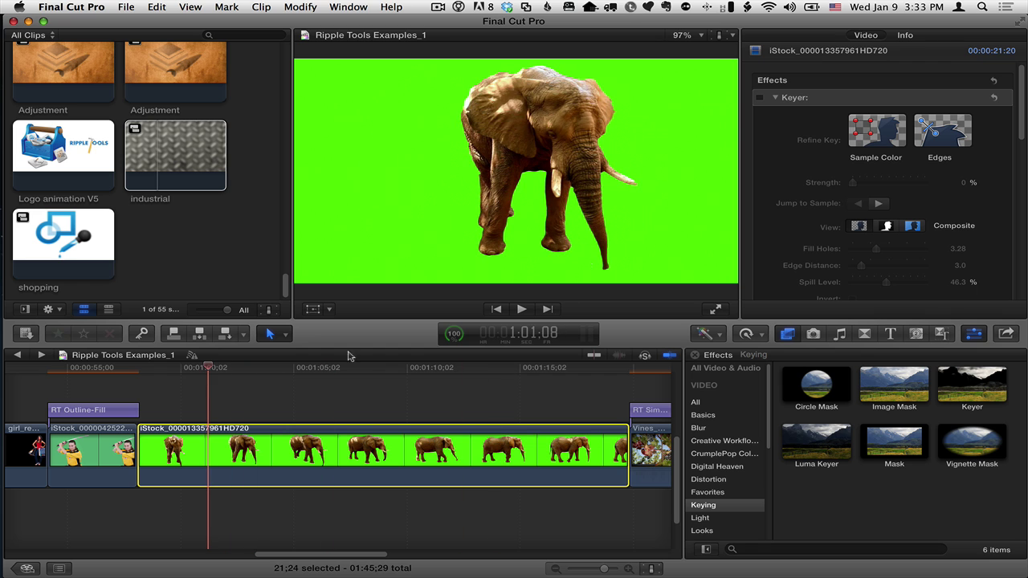
pyautogui.click(760, 98)
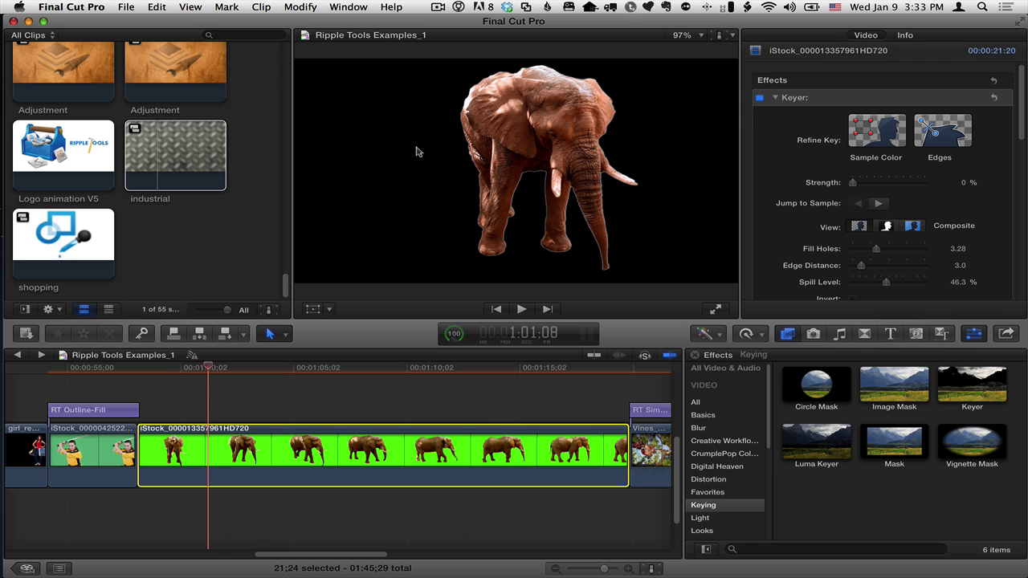
pyautogui.click(97, 410)
pyautogui.moveTo(98, 411); pyautogui.dragTo(628, 411)
# Stretch the title to the elephant clip's end and scrub through to preview the red silhouette.
pyautogui.click(182, 368)
pyautogui.click(280, 367)
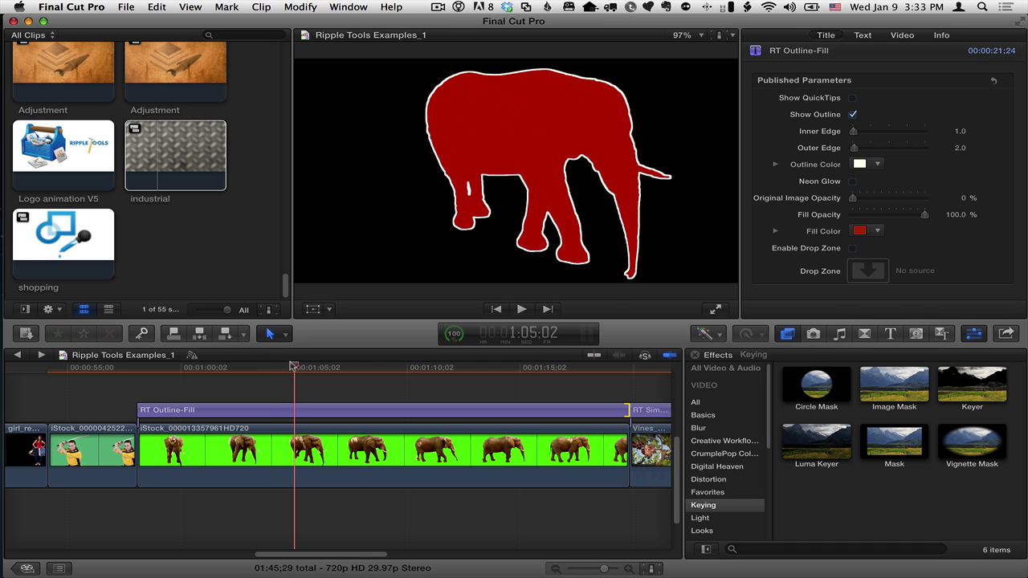
pyautogui.moveTo(294, 367); pyautogui.dragTo(515, 367)
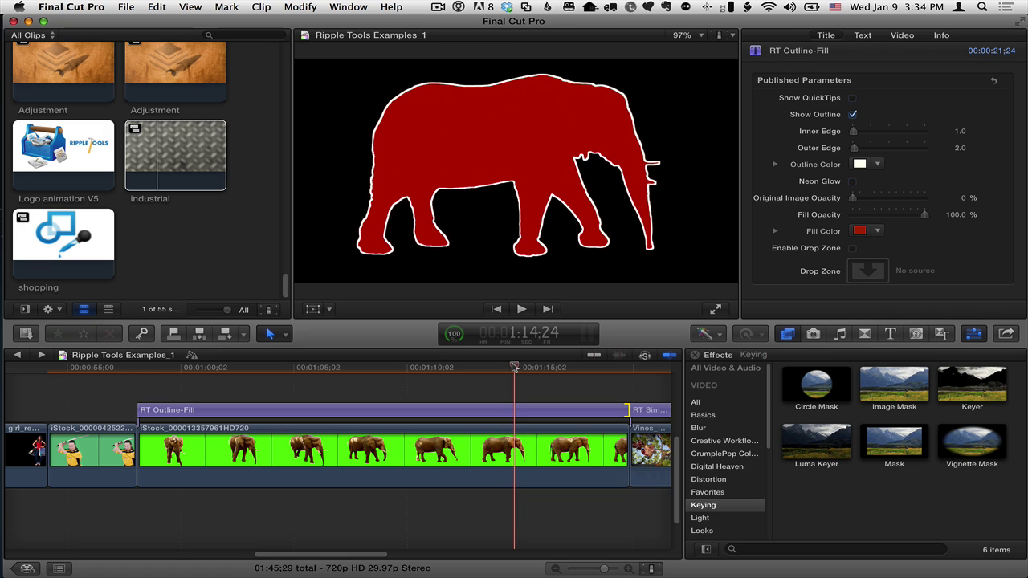
pyautogui.moveTo(514, 368); pyautogui.dragTo(529, 367)
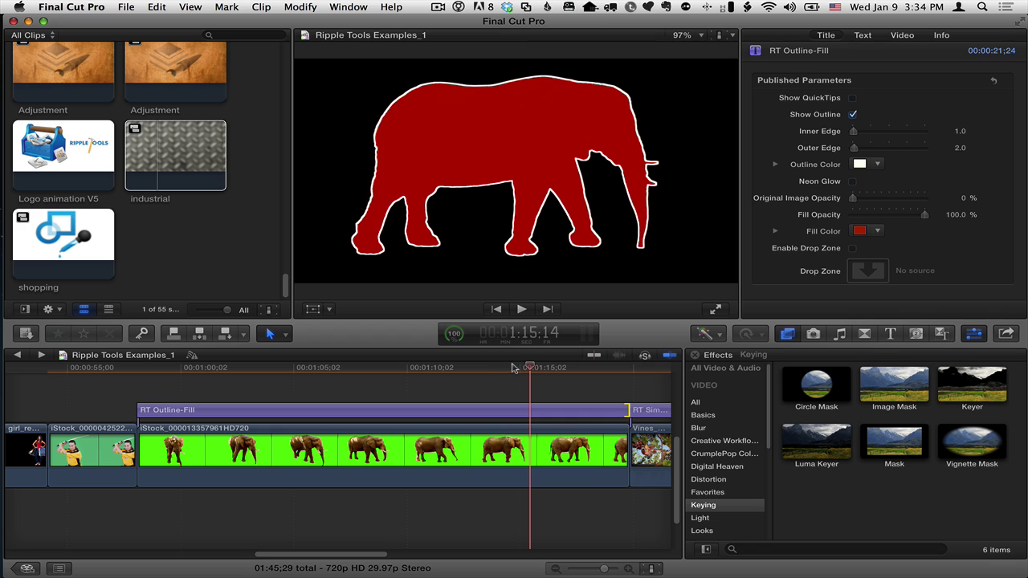